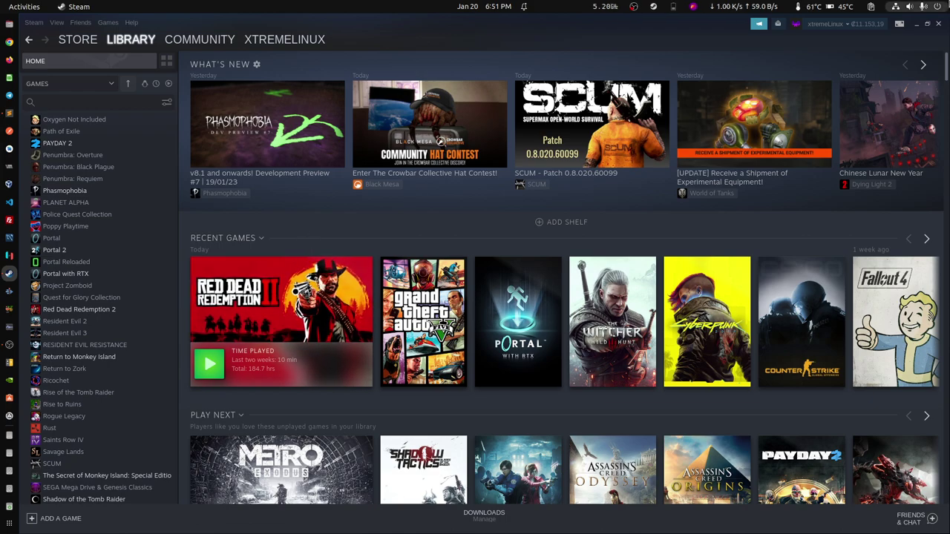
Open the system's About page in Settings and review the processor, graphics and disk specifications
left_click(920, 6)
left_click(791, 36)
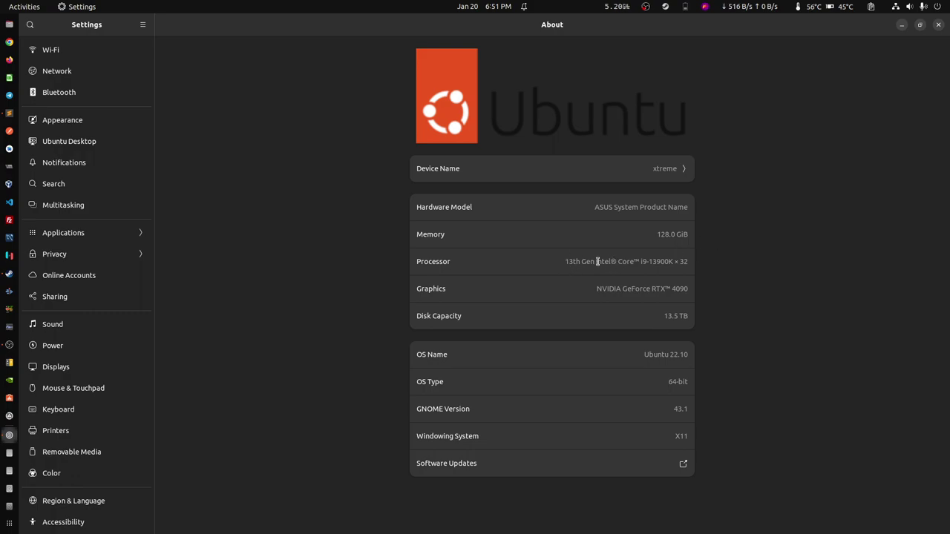
left_click(673, 261)
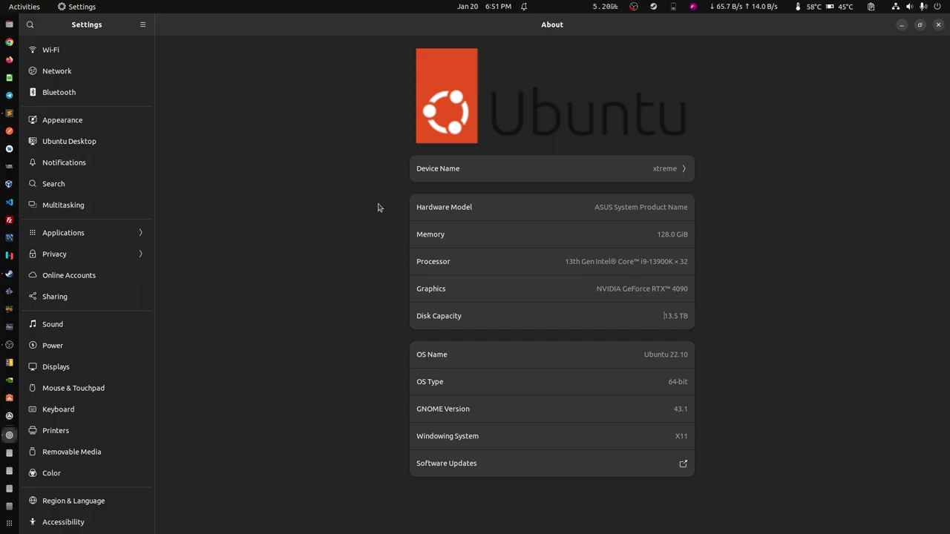
Open the Disks utility, enlarge its window to inspect the 512 GB Samsung SSD, and close both Disks and Settings
key("super")
type("disk")
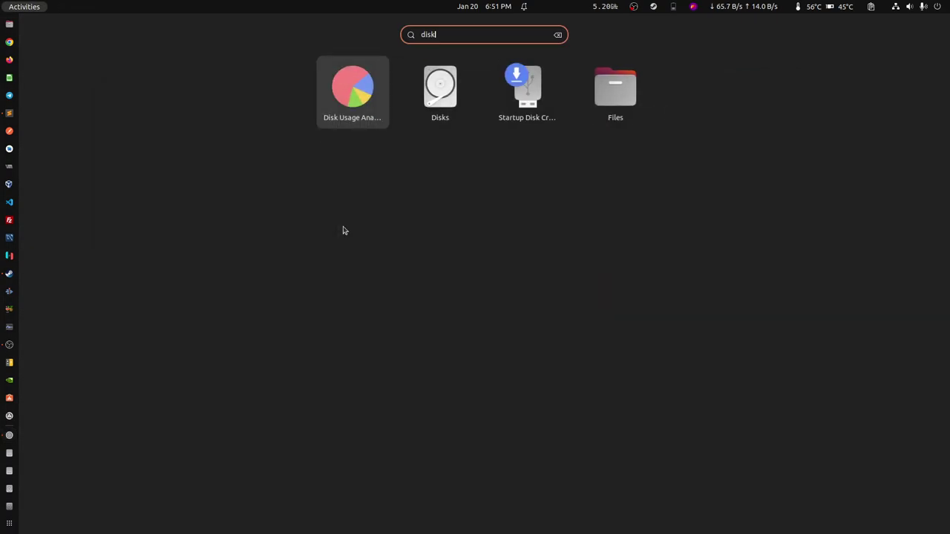
key("Return")
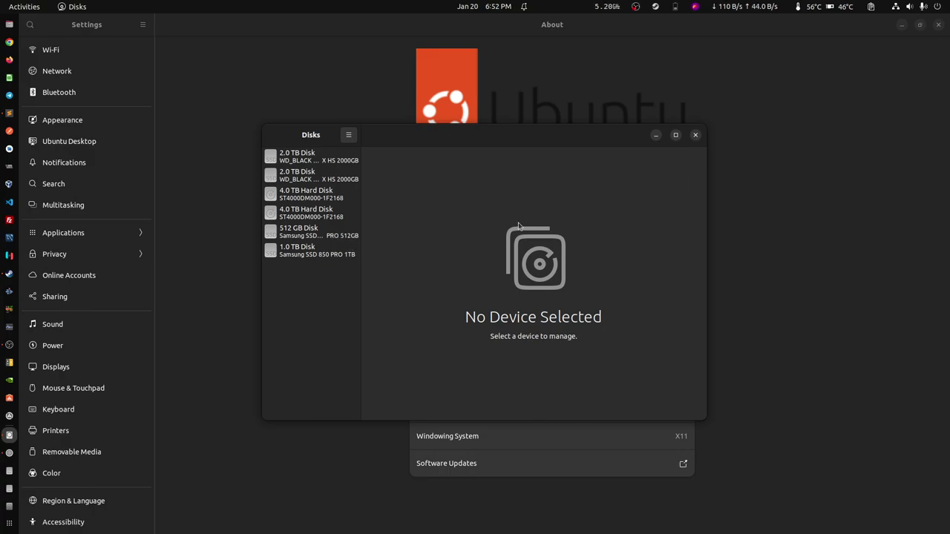
left_click_drag(706, 225, 772, 225)
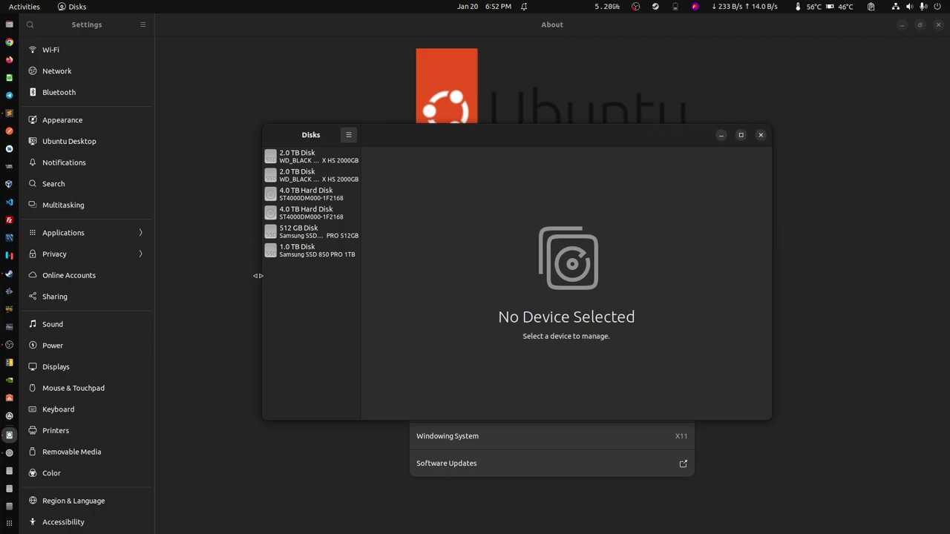
mouse_move(256, 274)
left_mouse_down()
mouse_move(230, 274)
mouse_move(264, 271)
left_mouse_up()
left_click(310, 236)
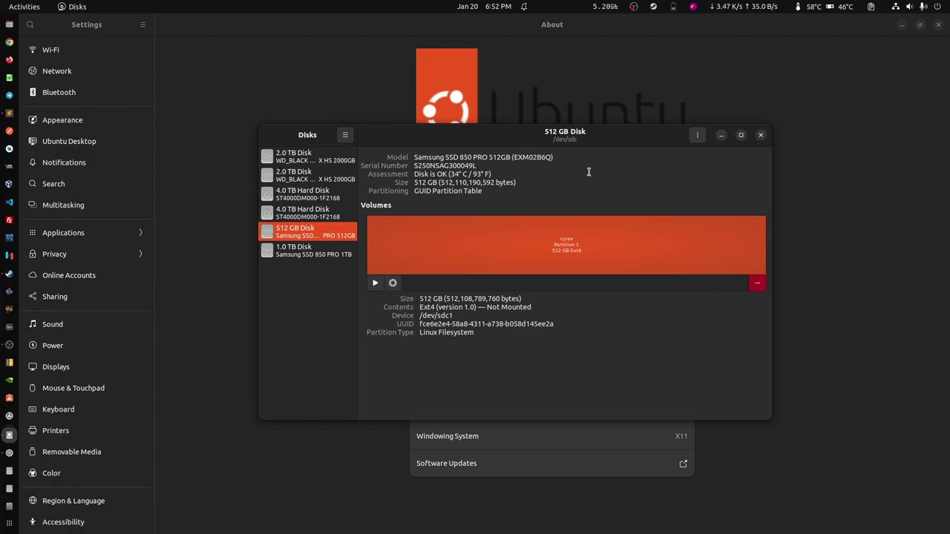
left_click(761, 134)
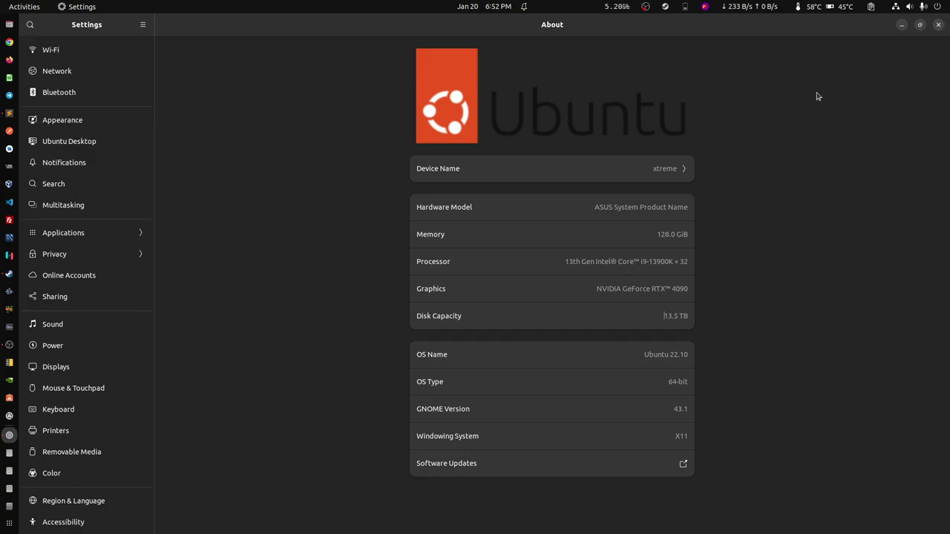
left_click(938, 28)
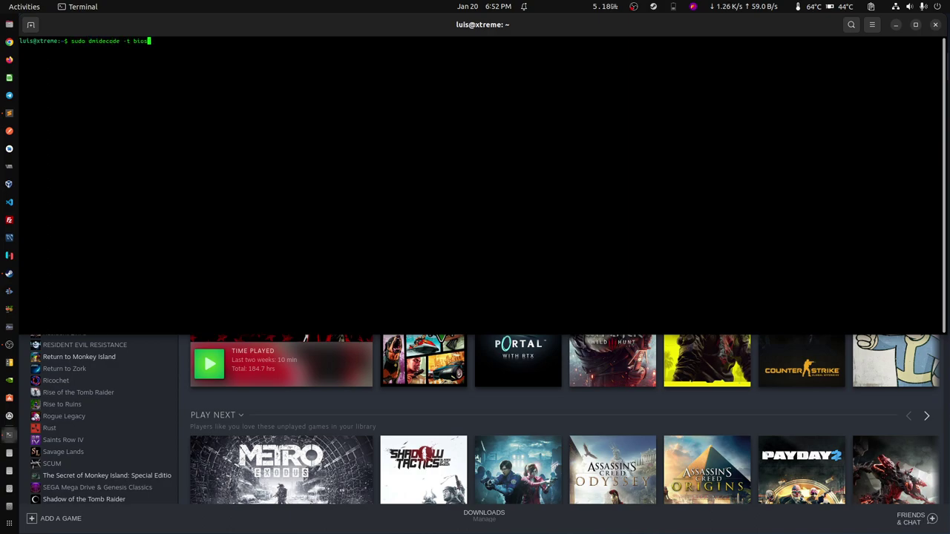
Run sudo dmidecode -t bios in the terminal with the account password, check the BIOS version, and close the terminal
key("Return")
key("Return")
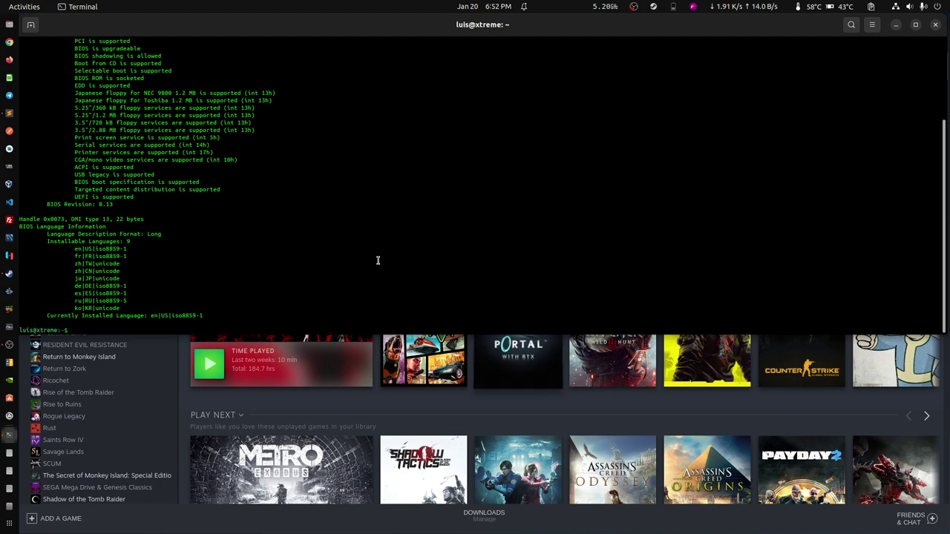
scroll(354, 253, "up", 5)
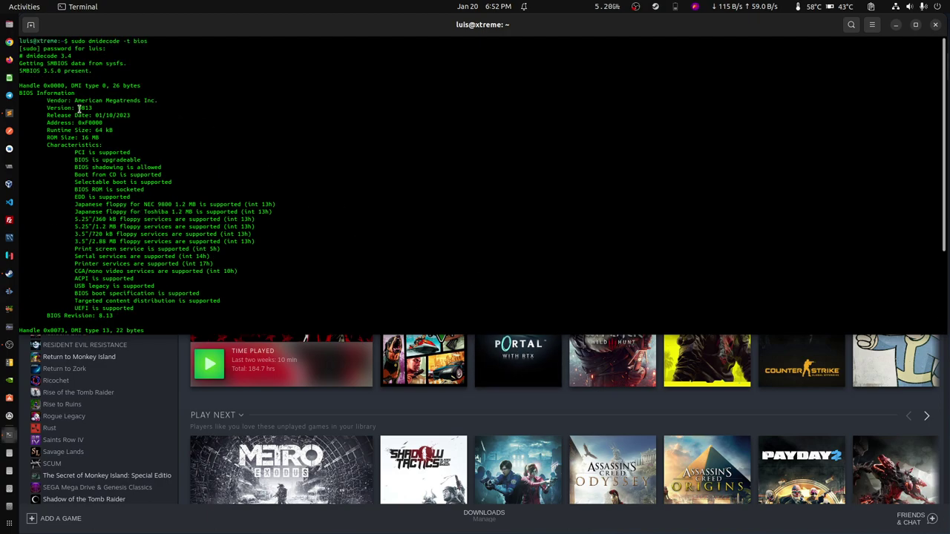
left_click_drag(78, 107, 126, 114)
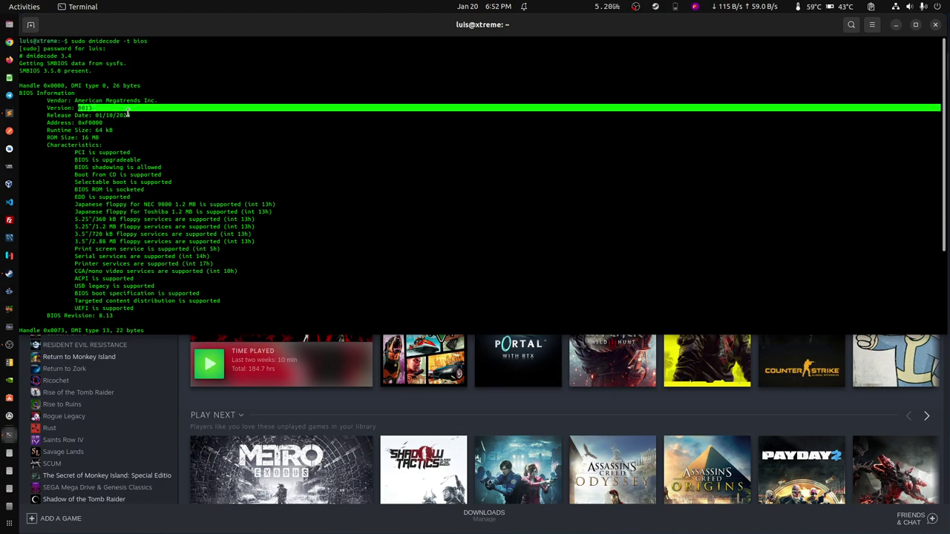
left_click(190, 113)
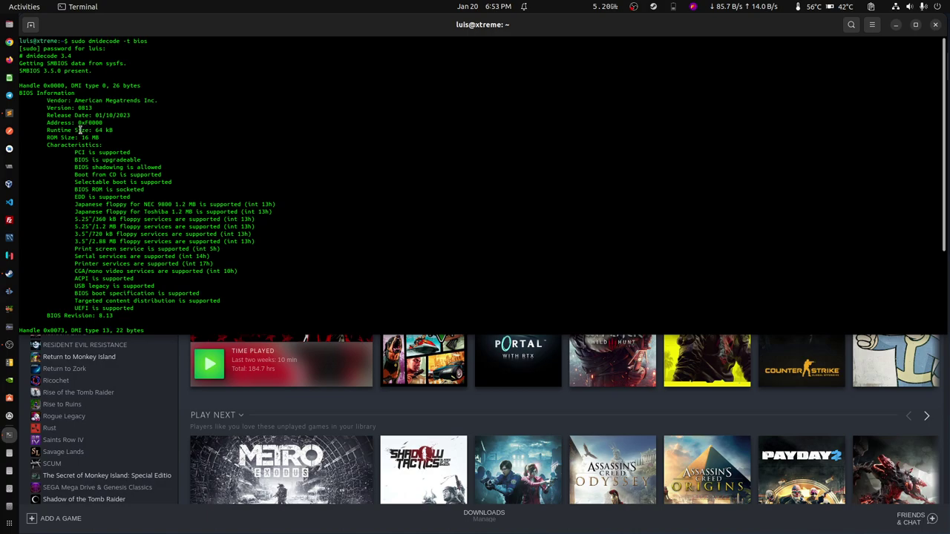
left_click(935, 24)
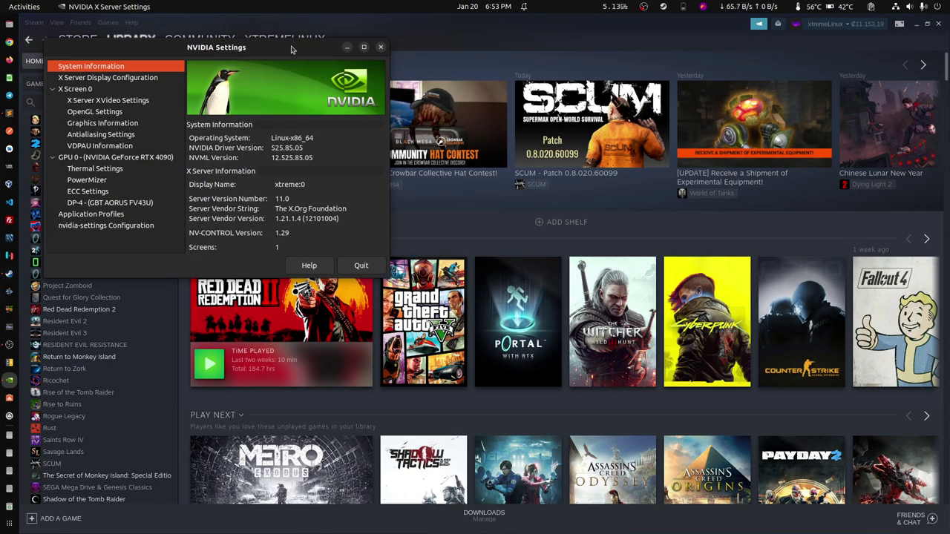
Move the NVIDIA Settings window to the middle of the screen, check the installed driver version, and close it
left_click_drag(494, 236, 534, 233)
left_click(505, 237)
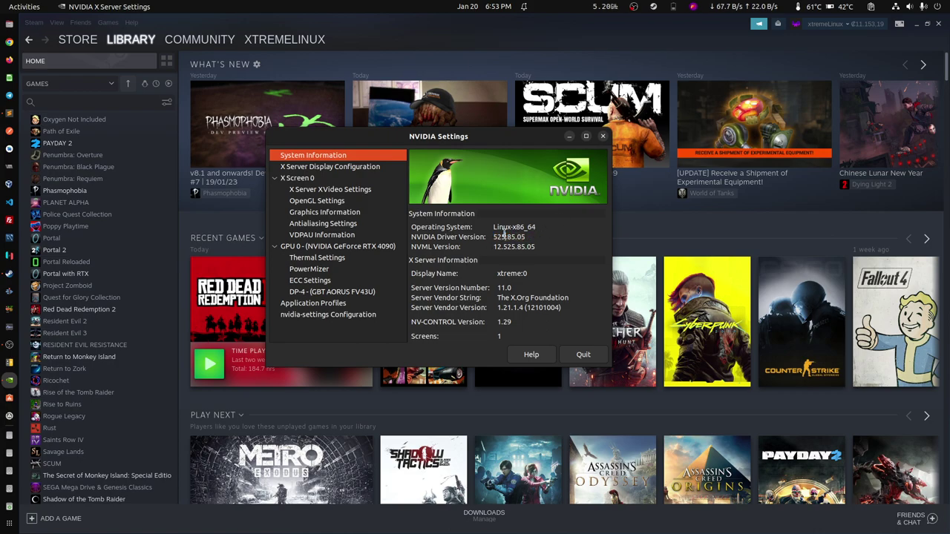
left_click(602, 137)
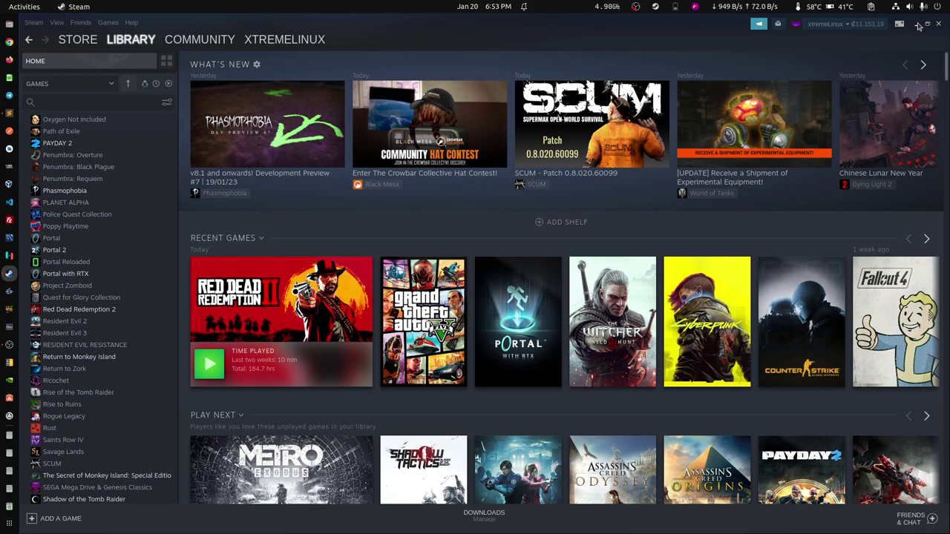
Compare the benchmark results in 2023-01-19_17-53.png and 2023-01-20_12-27.png on the desktop, and return to the Steam library
left_click(914, 24)
double_click(52, 33)
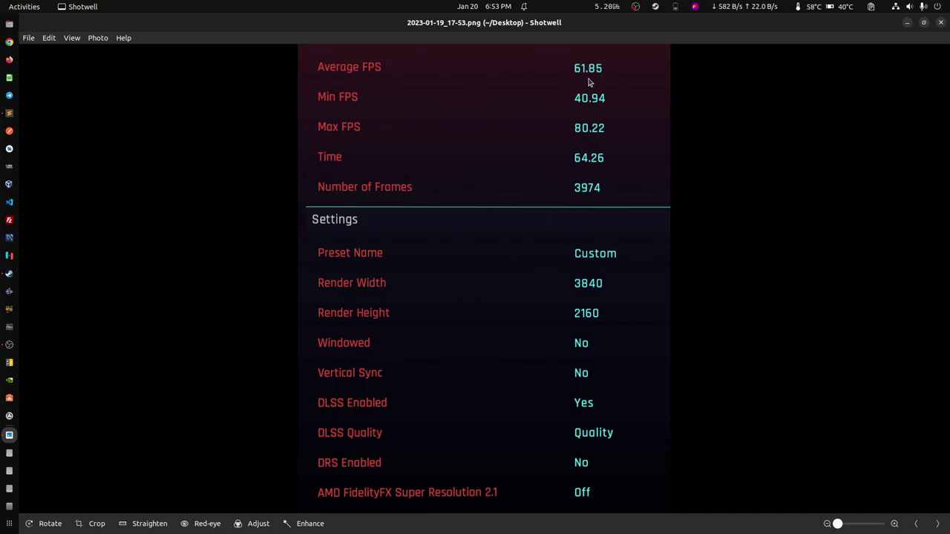
key("Right")
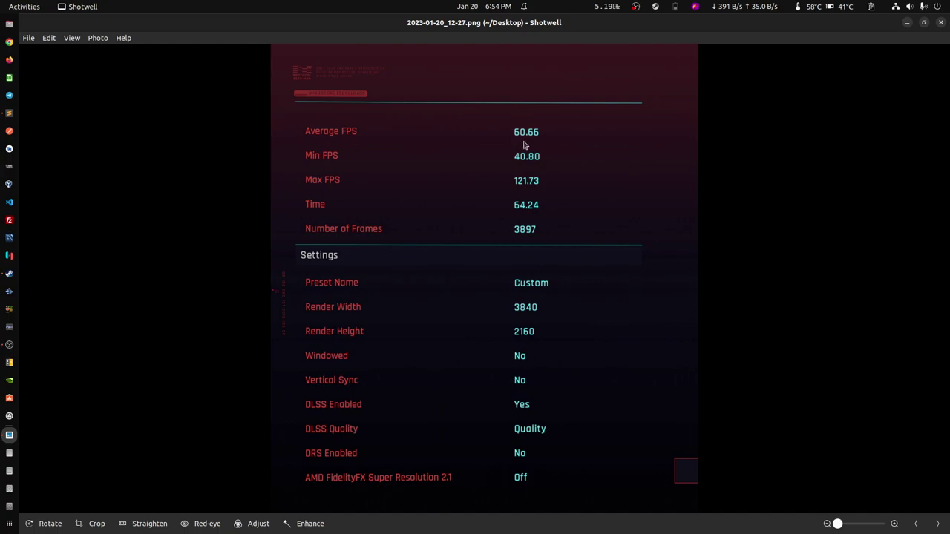
key("Left")
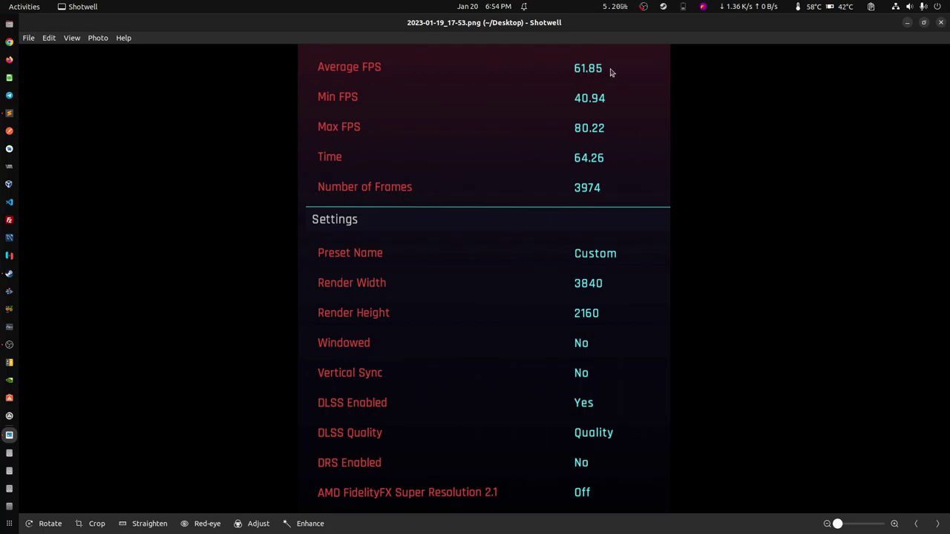
key("Right")
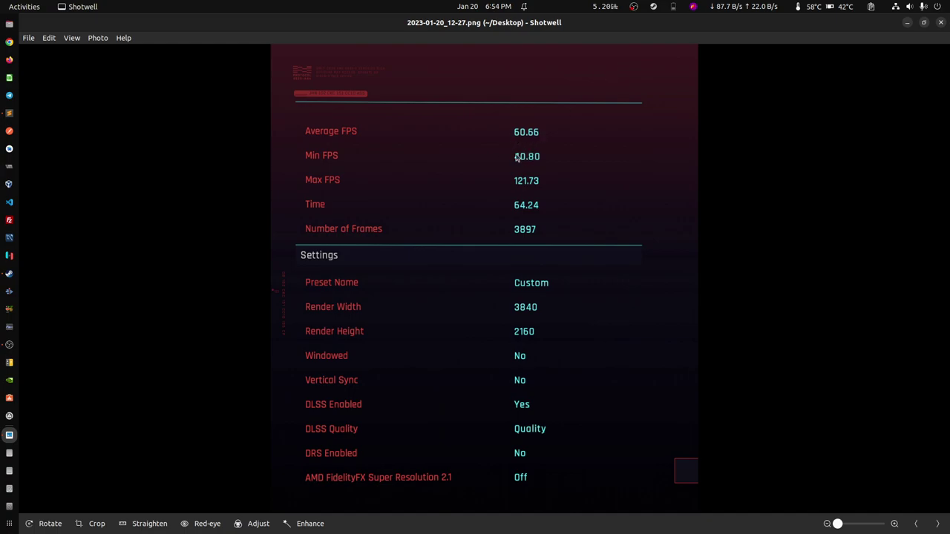
key("Right")
key("Left")
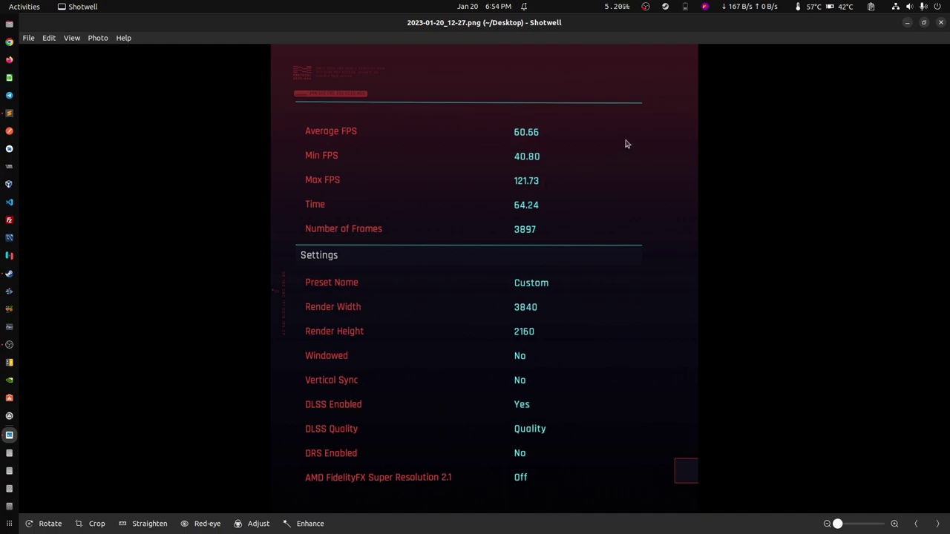
key("Left")
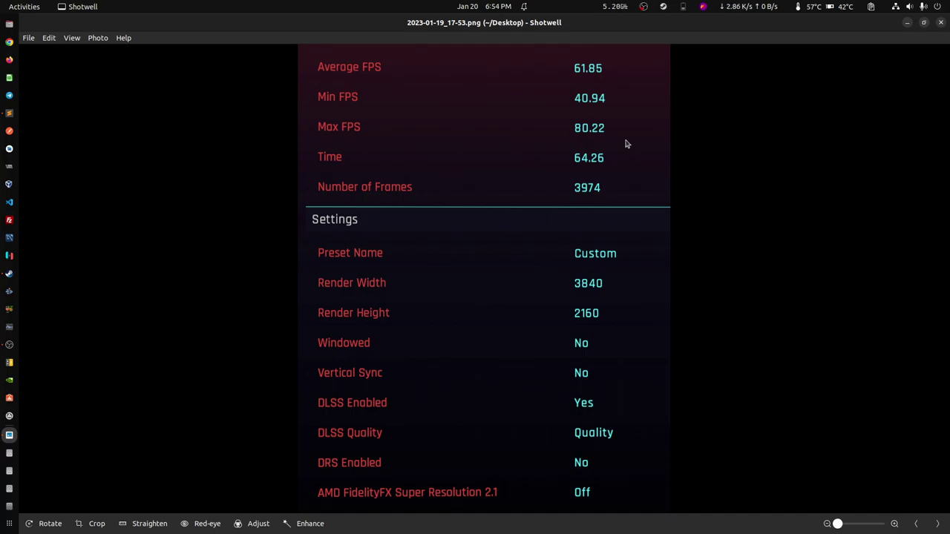
key("Right")
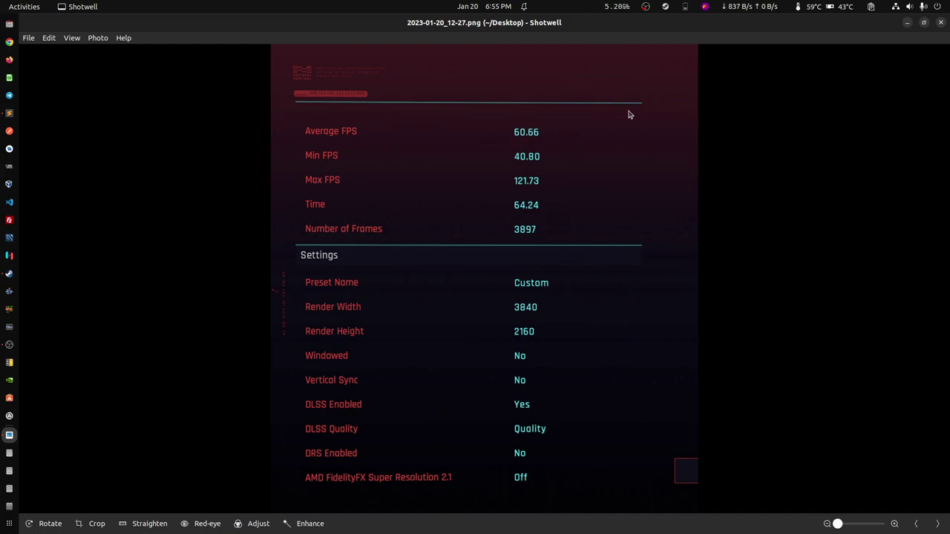
left_click(941, 22)
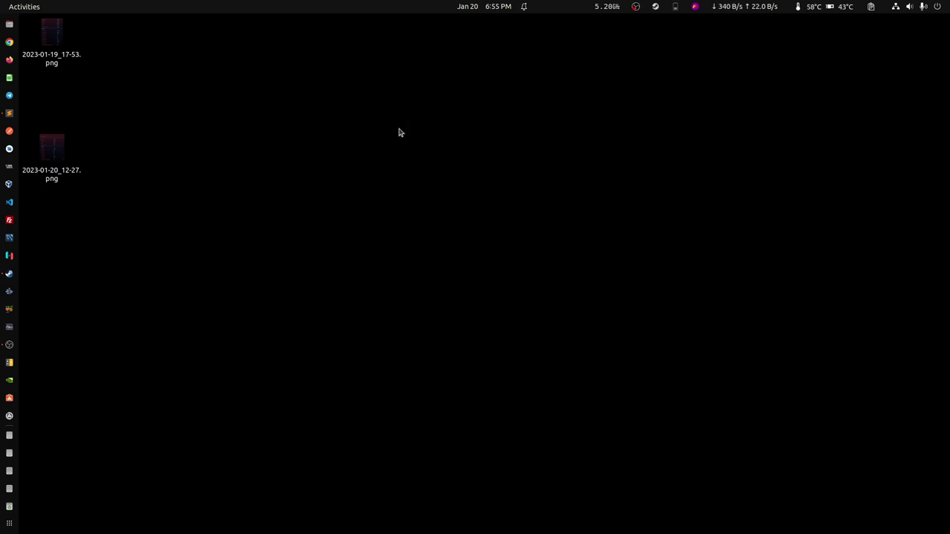
left_click(9, 273)
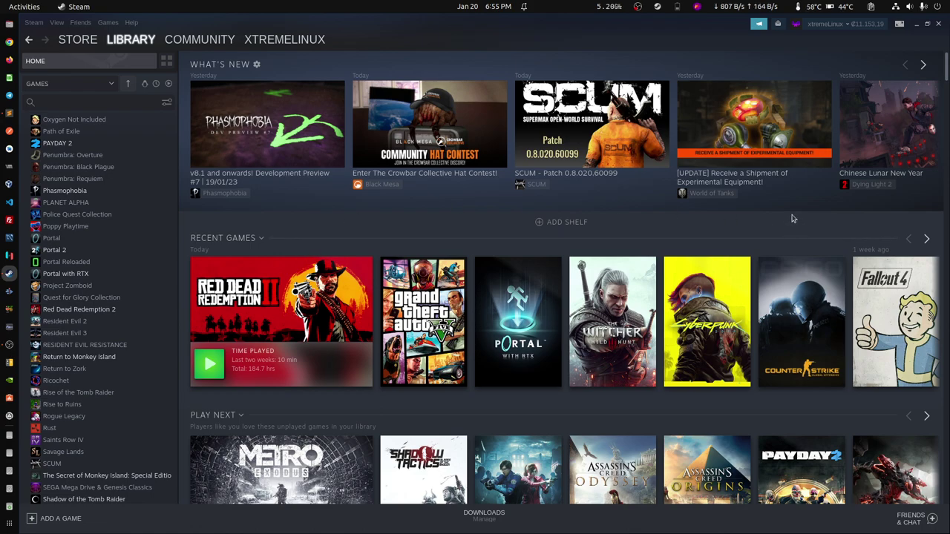
mouse_move(792, 299)
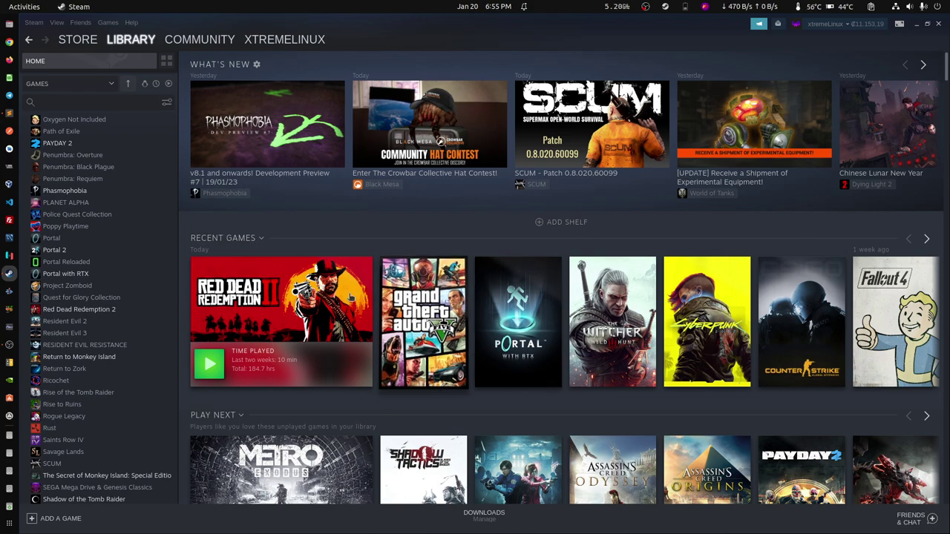
Launch Ryujinx, update it to version 1.1.579, and close it
left_click(11, 255)
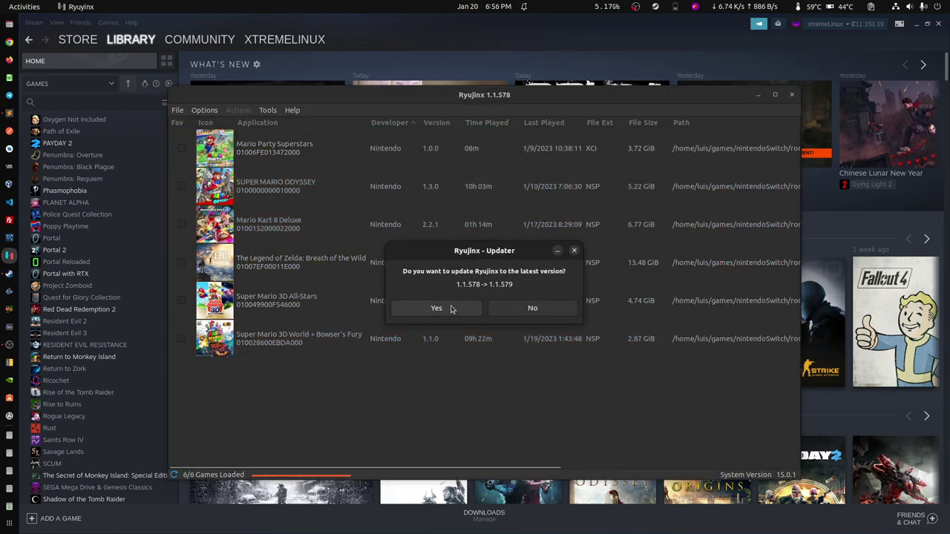
left_click(450, 309)
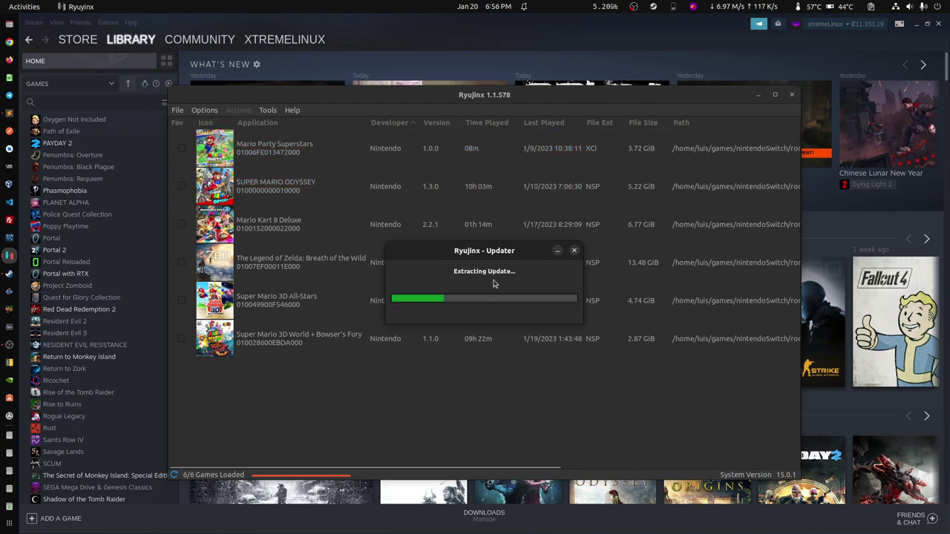
left_click(454, 308)
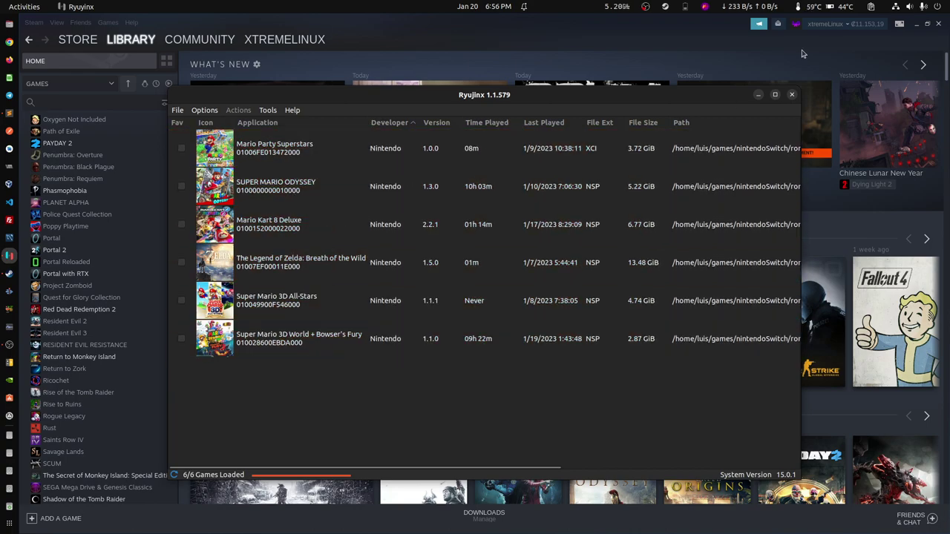
left_click(791, 95)
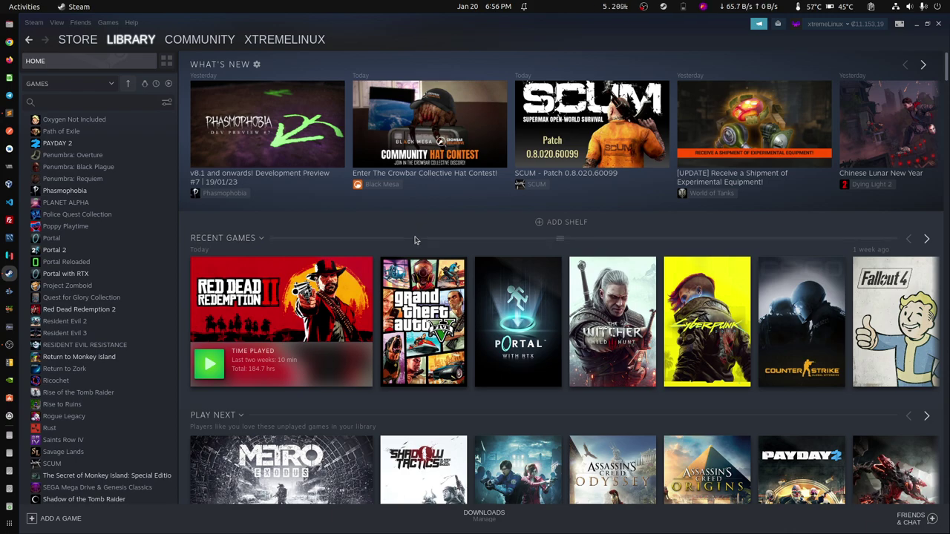
Open the kernel.ubuntu.com/~kernel-ppa/mainline index in Google Chrome and sort it by last modified date, newest first
left_click(14, 47)
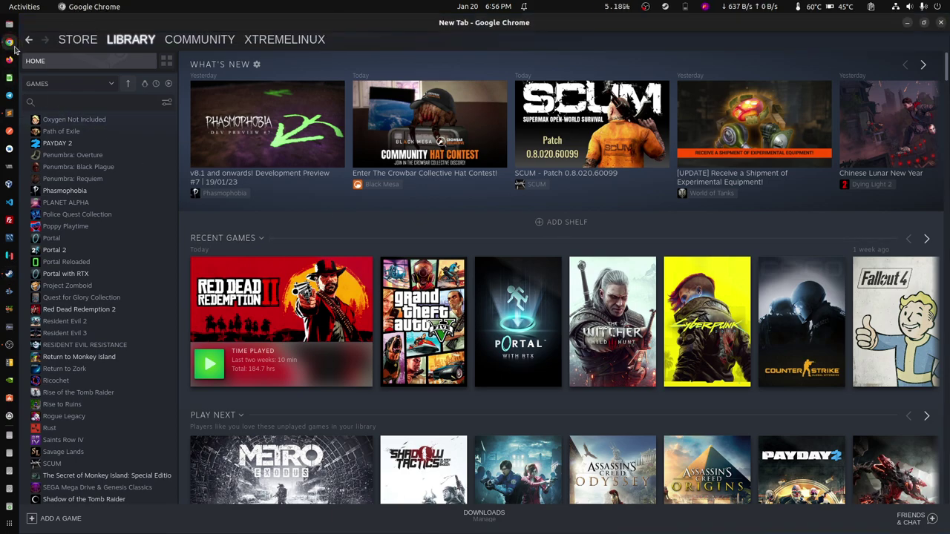
type("ubuntu")
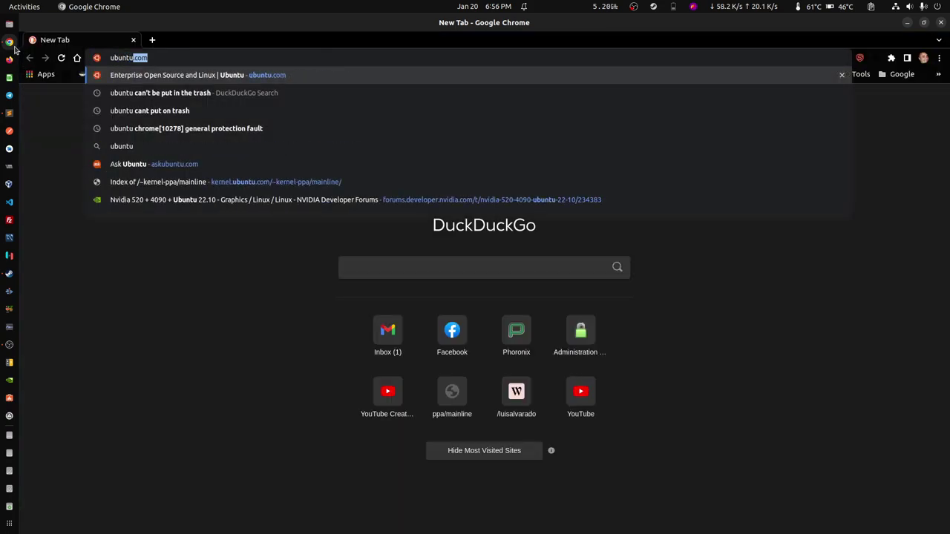
key("Down")
key("Down")
key("Down")
key("Down")
key("Down")
key("Down")
key("Return")
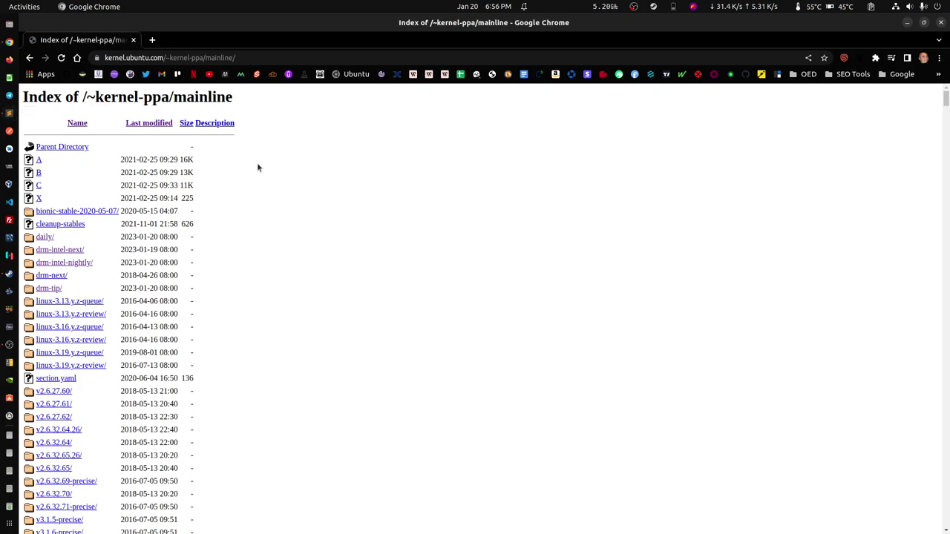
left_click(148, 124)
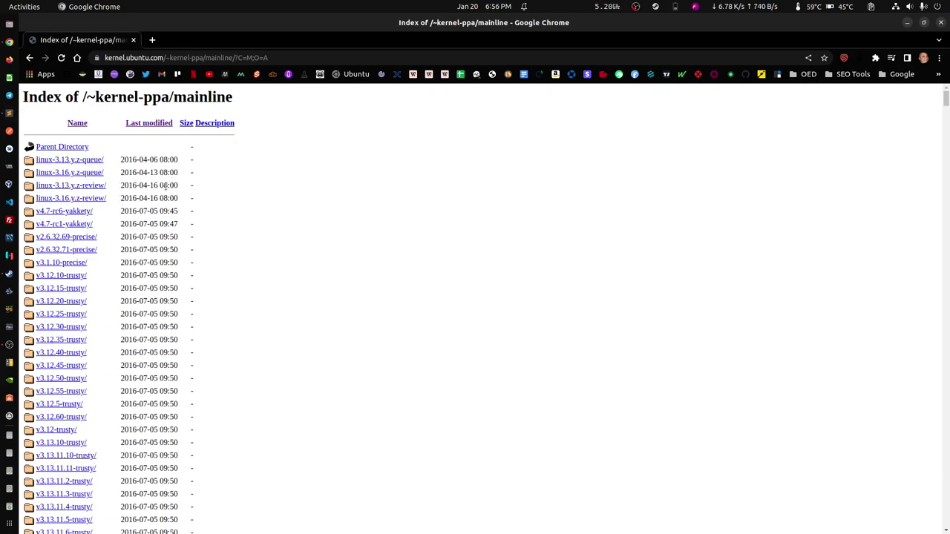
left_click(150, 127)
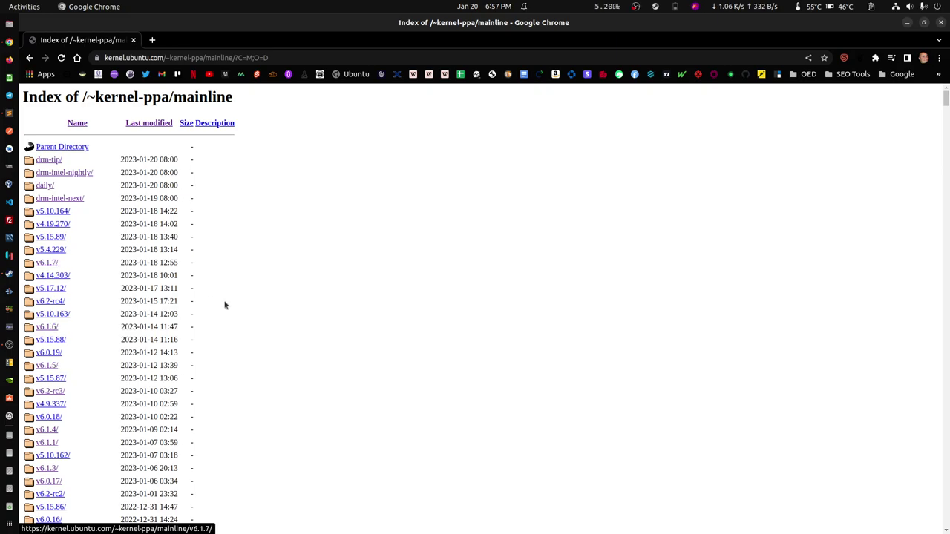
Check the running kernel version in a new terminal with uname -a
key("ctrl+alt+t")
type("uname -a")
key("Return")
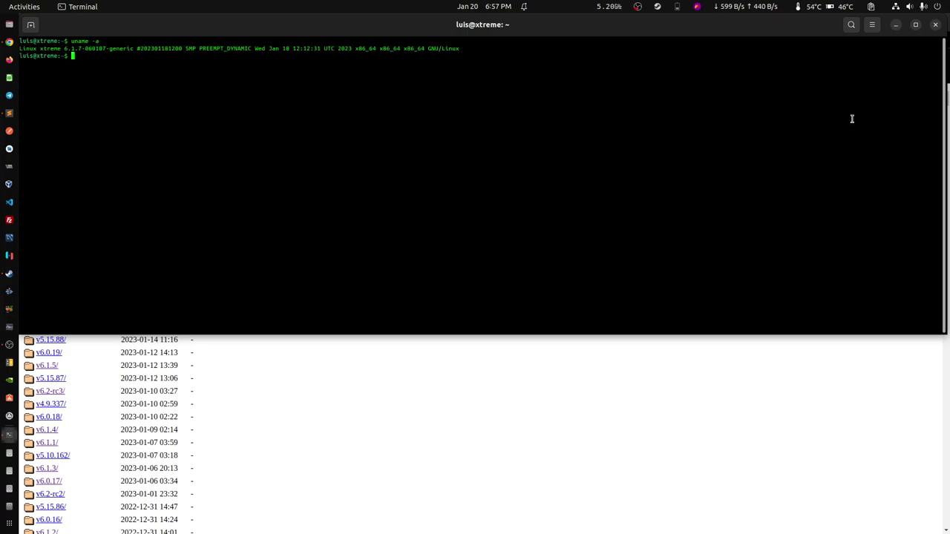
Move the terminal out of the way and close the browser window listing the mainline kernels
left_click_drag(649, 37, 661, 244)
left_click(459, 141)
left_click(948, 24)
Open /etc/default/grub for viewing in the terminal with sudo nano
left_click_drag(448, 223, 476, 138)
type("sudo nano /e")
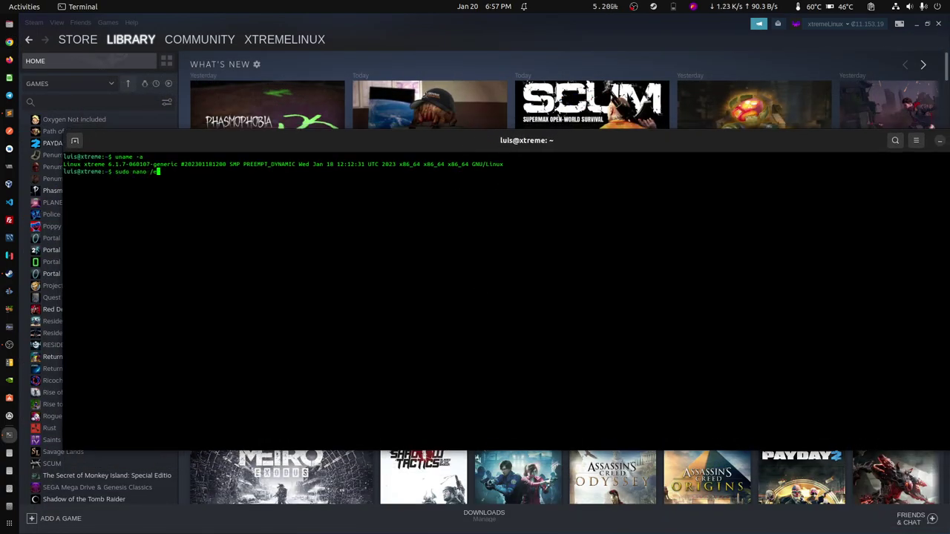
type("tc/default/grub")
key("Return")
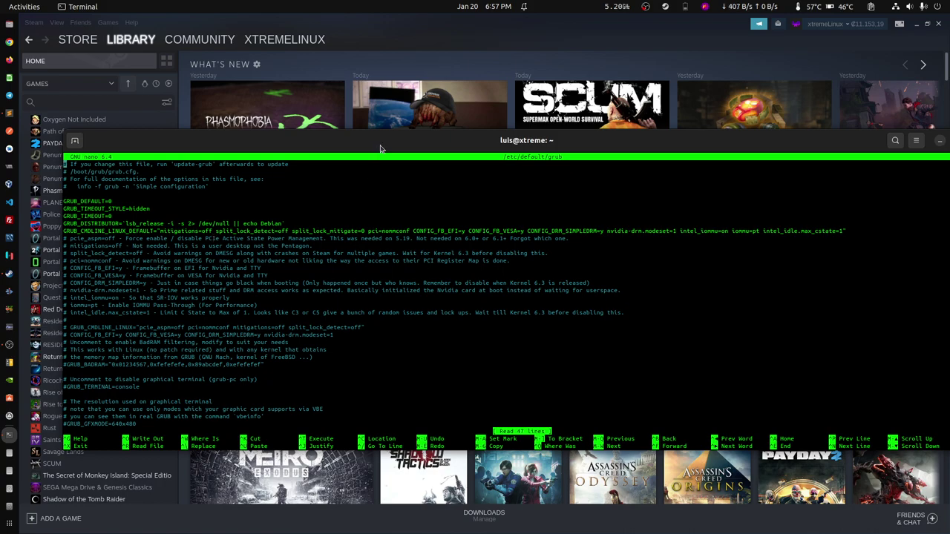
left_click_drag(379, 144, 377, 160)
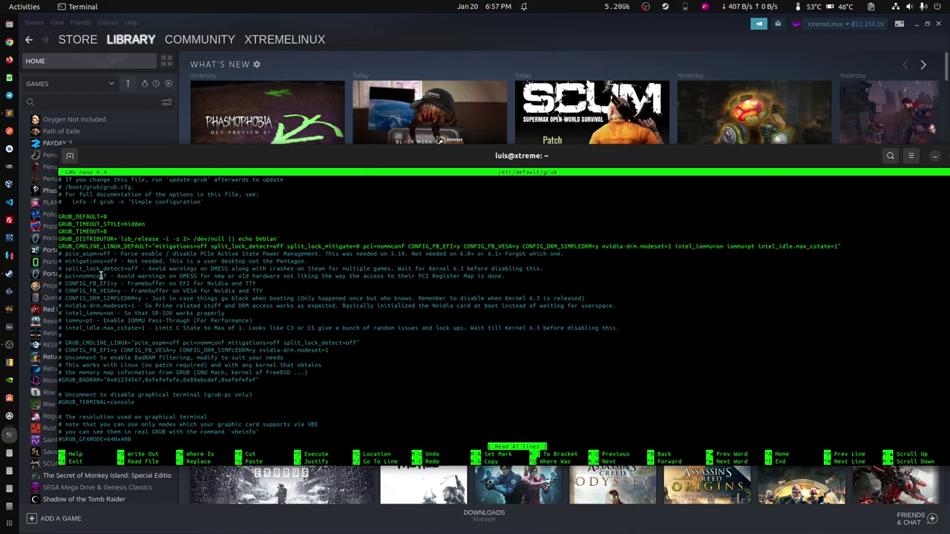
Review the block of kernel parameter comments below GRUB_CMDLINE_LINUX_DEFAULT, highlighting the pcie_aspm=off note and the kernels it concerns
left_click_drag(95, 334, 68, 261)
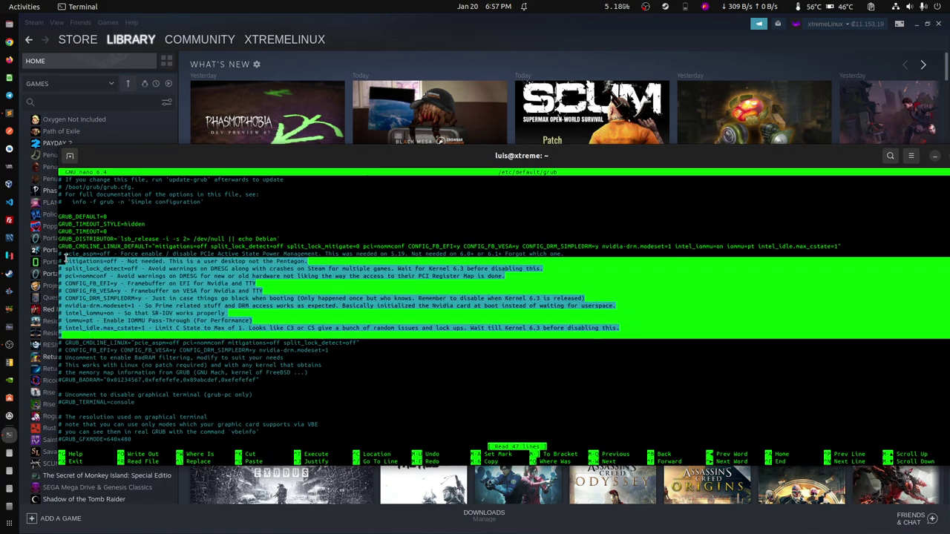
left_click(435, 323)
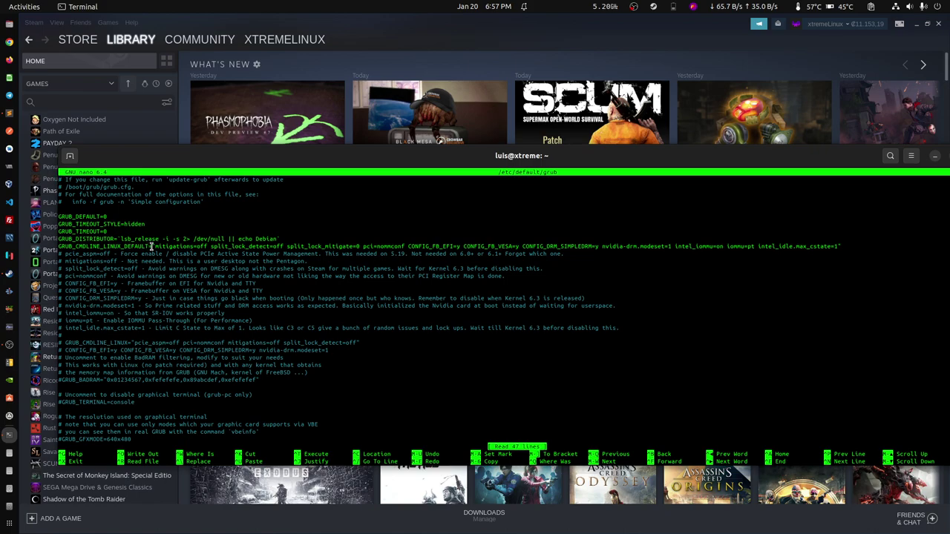
left_click_drag(65, 253, 112, 253)
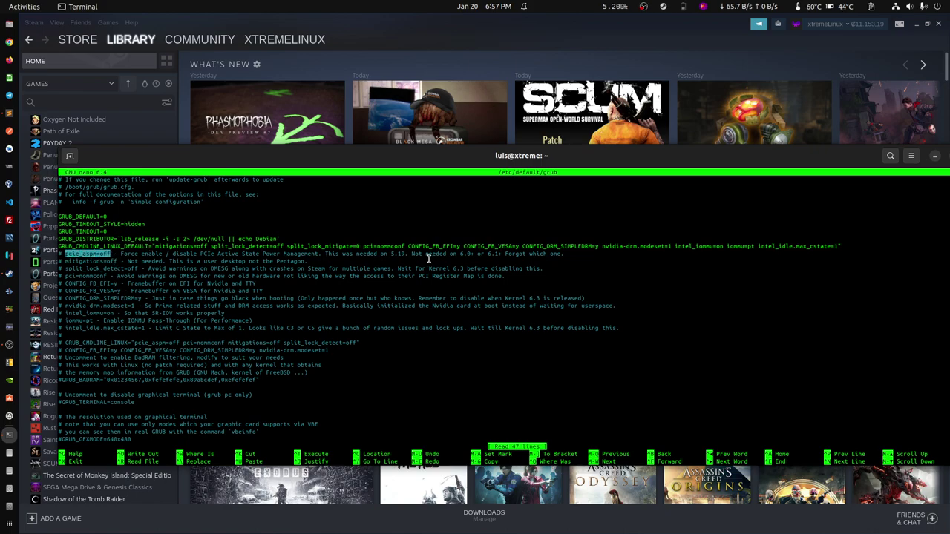
left_click_drag(461, 254, 484, 254)
left_click(484, 253)
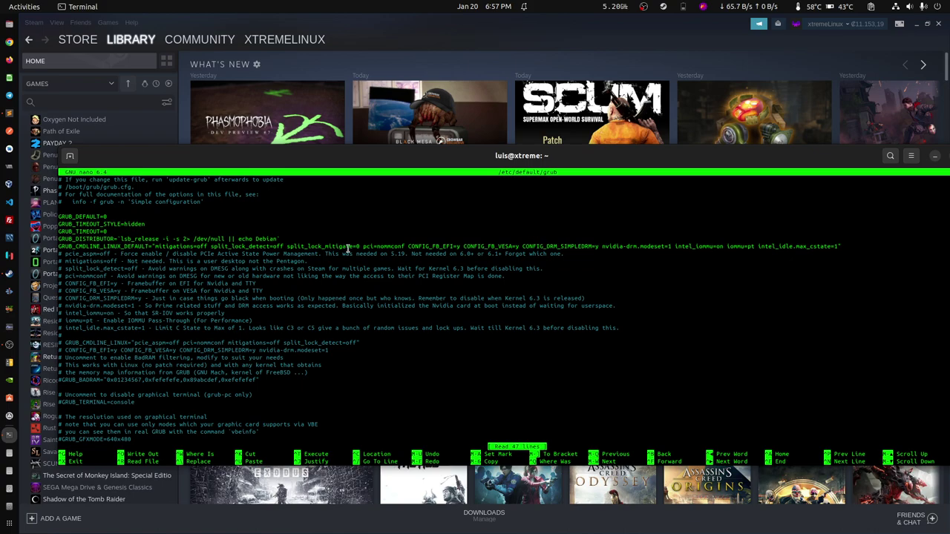
left_click_drag(111, 254, 66, 254)
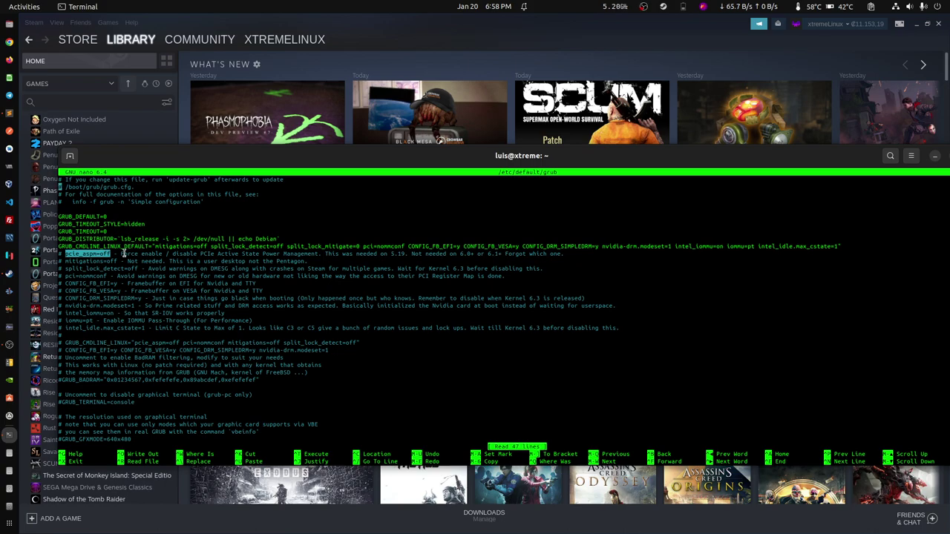
Highlight and read the comment explaining the mitigations=off parameter
left_click(90, 263)
left_click_drag(65, 263, 118, 263)
left_click(187, 260)
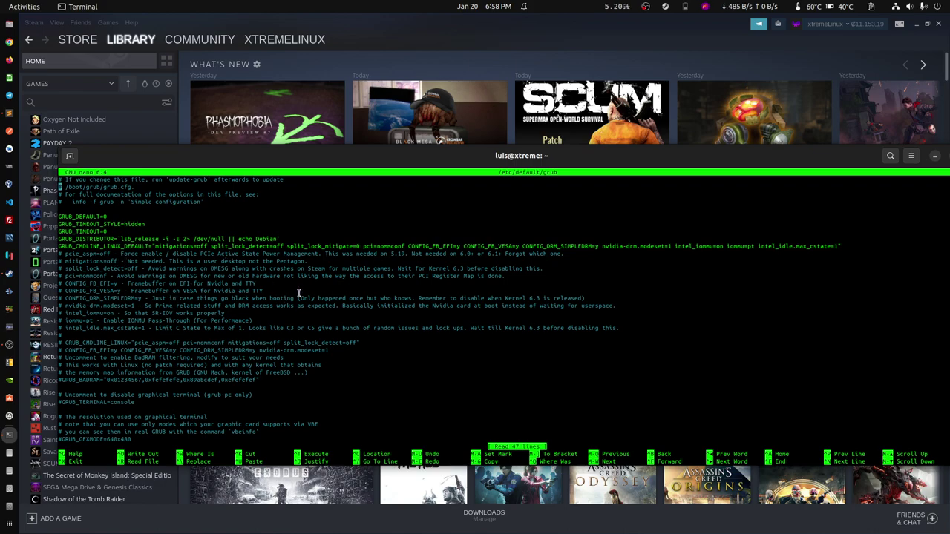
left_click_drag(276, 262, 310, 268)
left_click(310, 267)
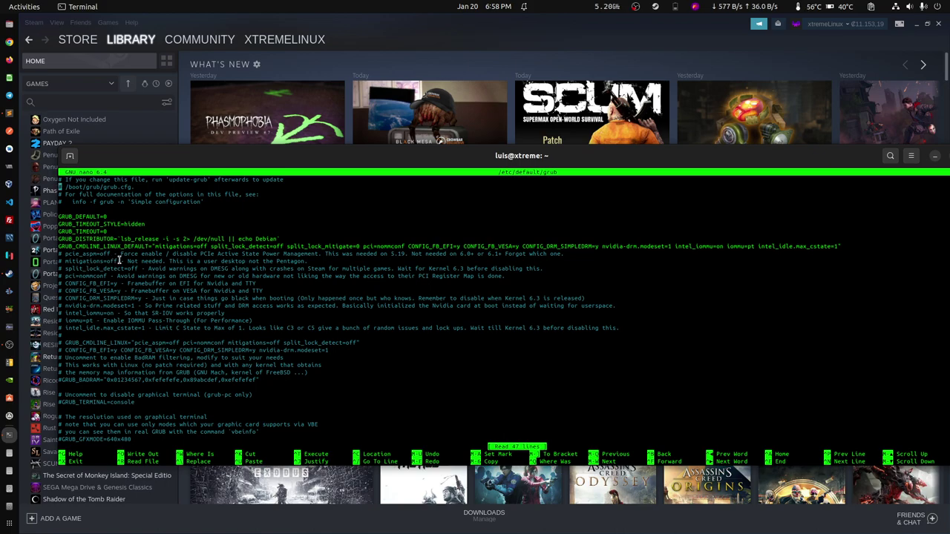
left_click_drag(119, 261, 65, 261)
left_click(93, 259)
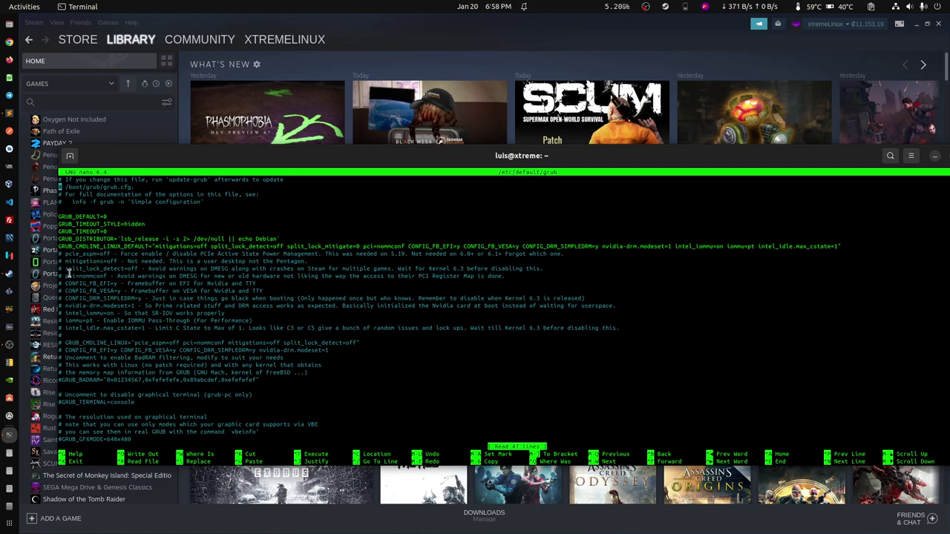
Highlight and read the comment explaining the split_lock_detect=off parameter
left_click_drag(63, 269, 152, 267)
left_click(208, 285)
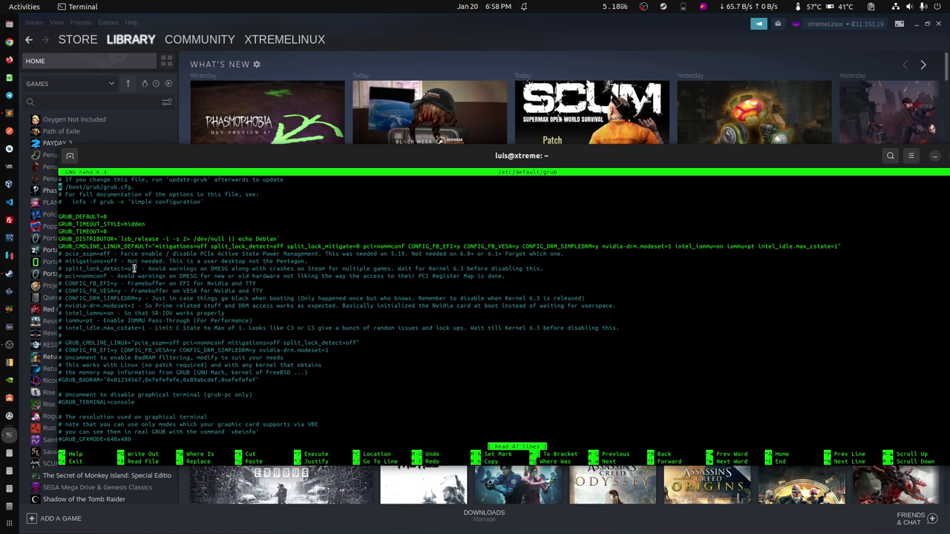
left_click_drag(148, 270, 229, 265)
left_click(228, 267)
left_click_drag(138, 269, 64, 269)
left_click(87, 269)
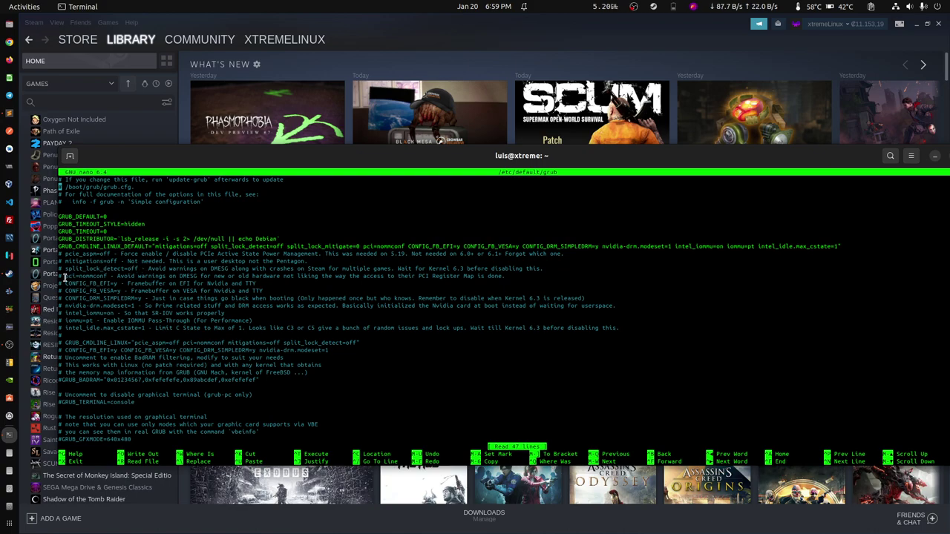
Examine the pci=nommconf comment and the framebuffer, nvidia-drm and IOMMU notes below it
left_click_drag(66, 276, 109, 276)
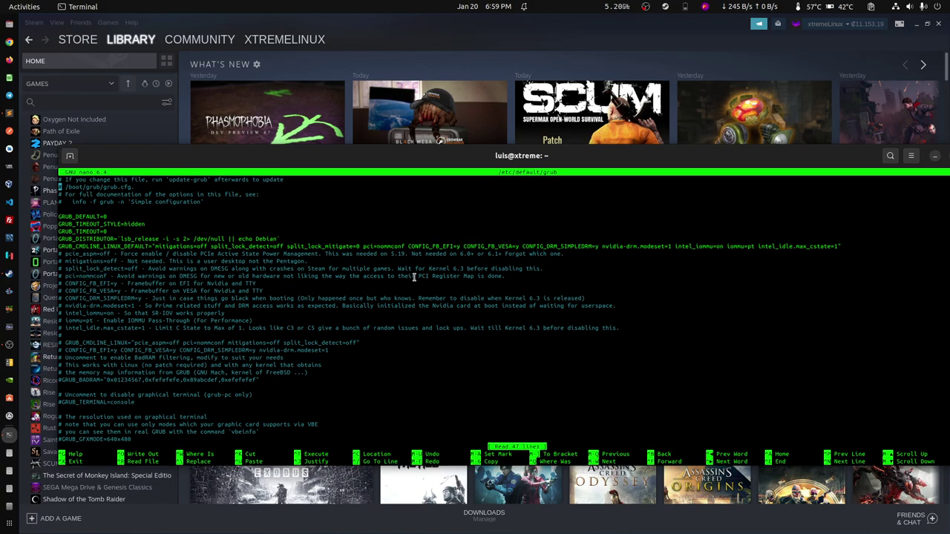
left_click_drag(414, 277, 493, 277)
left_click(451, 277)
left_click_drag(109, 275, 623, 306)
left_click(65, 275)
left_click(335, 285)
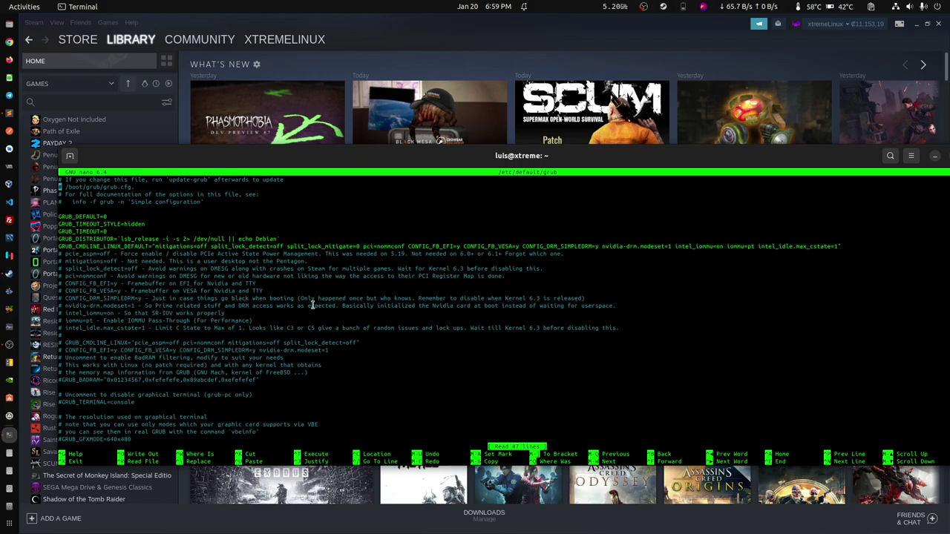
left_click_drag(252, 322, 268, 280)
left_click(270, 280)
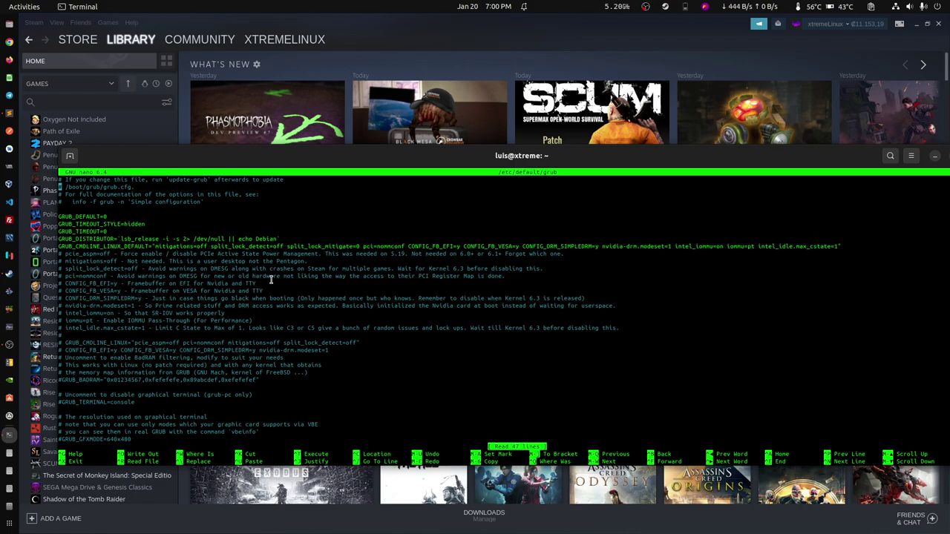
Launch Virtual Machine Manager, check its version information, and close it
left_click(10, 169)
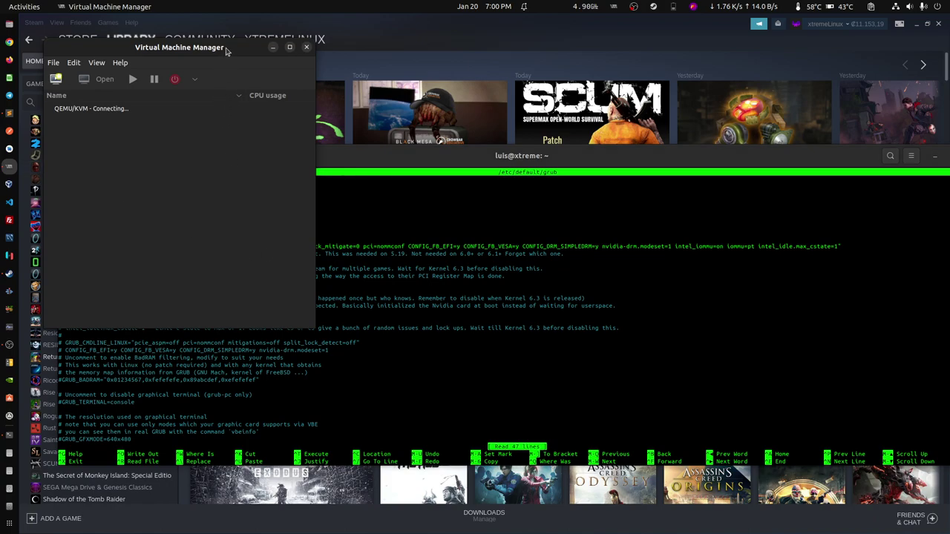
left_click(256, 211)
left_click(267, 220)
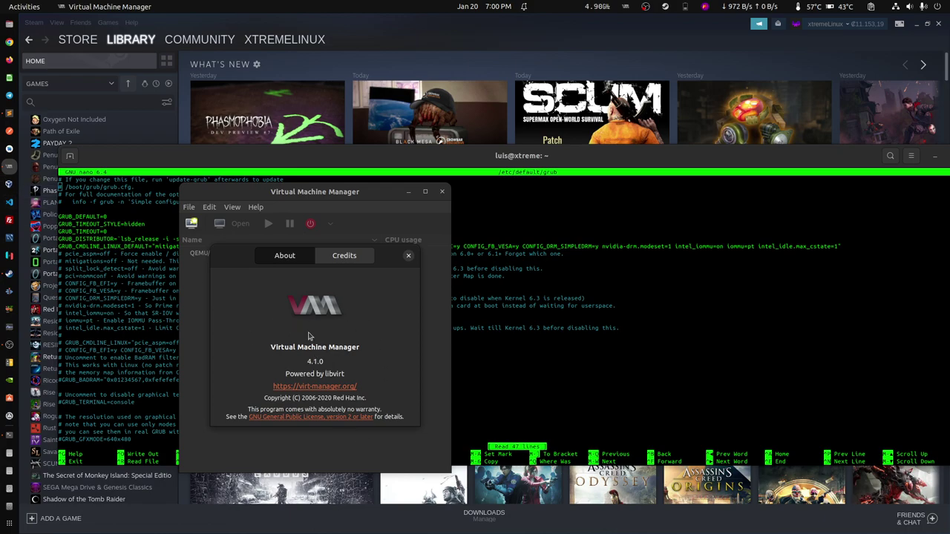
left_click(408, 256)
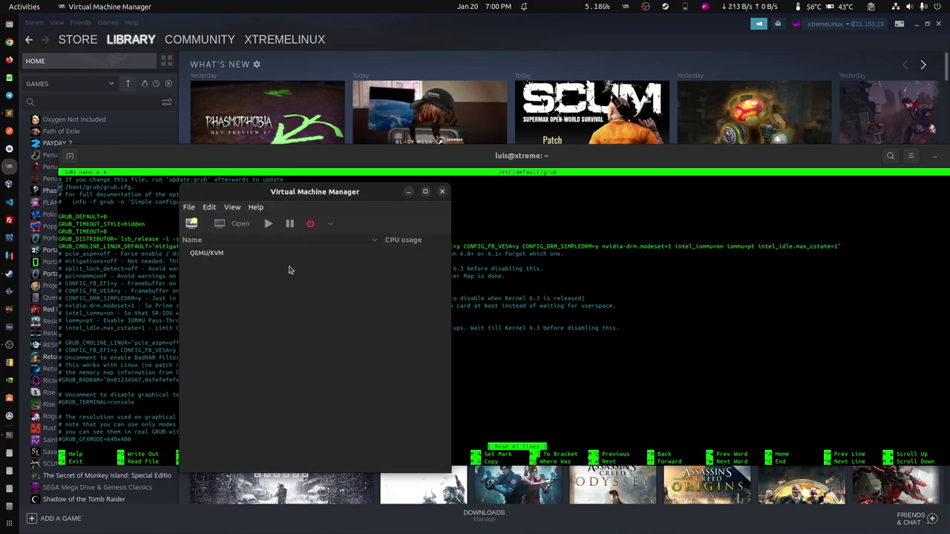
left_click(442, 192)
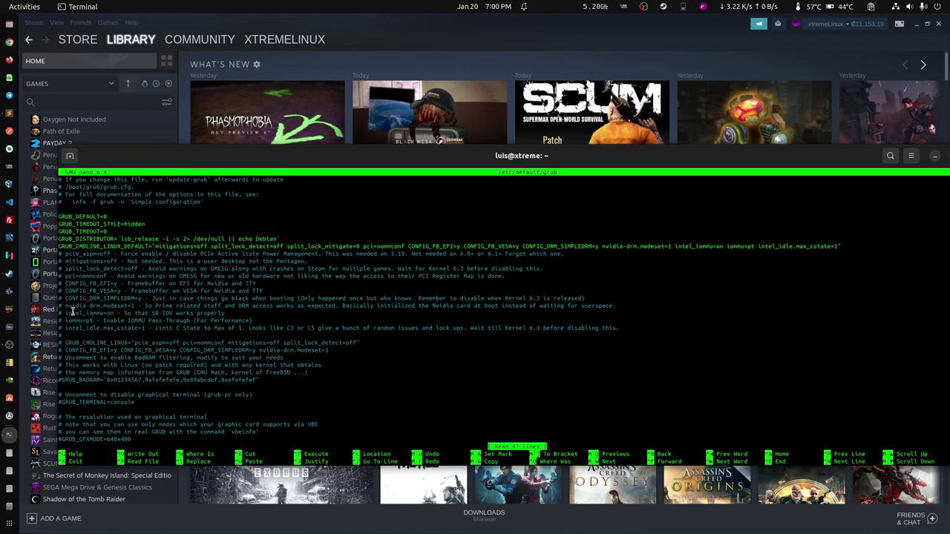
Examine the intel_iommu=on, iommu=pt and intel_idle.max_cstate=1 comments, highlighting the C3 or C5 states
left_click_drag(63, 314, 252, 320)
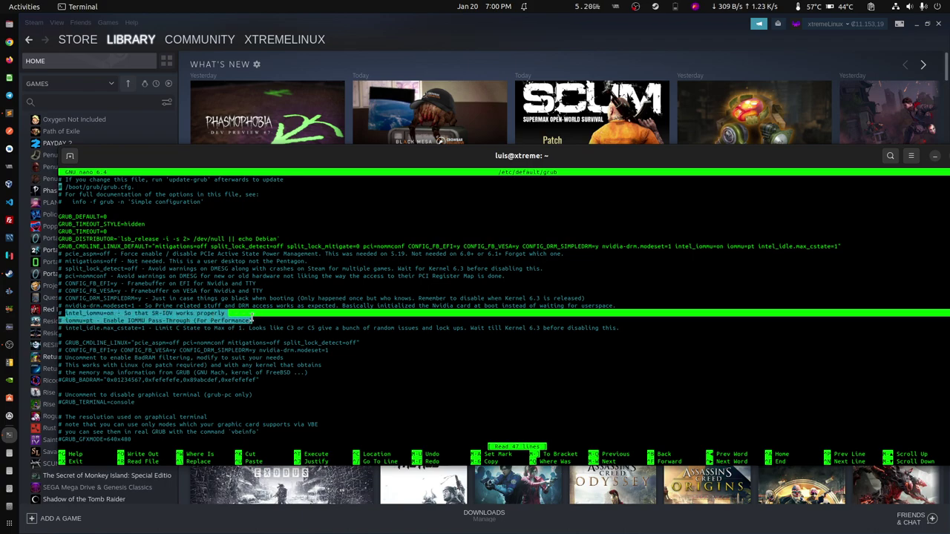
left_click(270, 322)
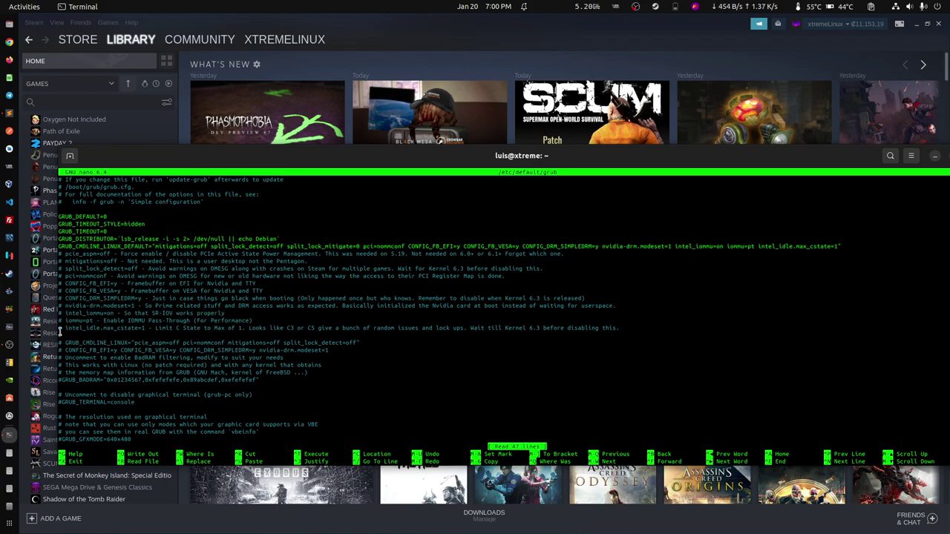
left_click_drag(62, 329, 619, 328)
left_click(617, 327)
left_click_drag(617, 327, 250, 320)
left_click(215, 331)
left_click_drag(287, 328, 317, 327)
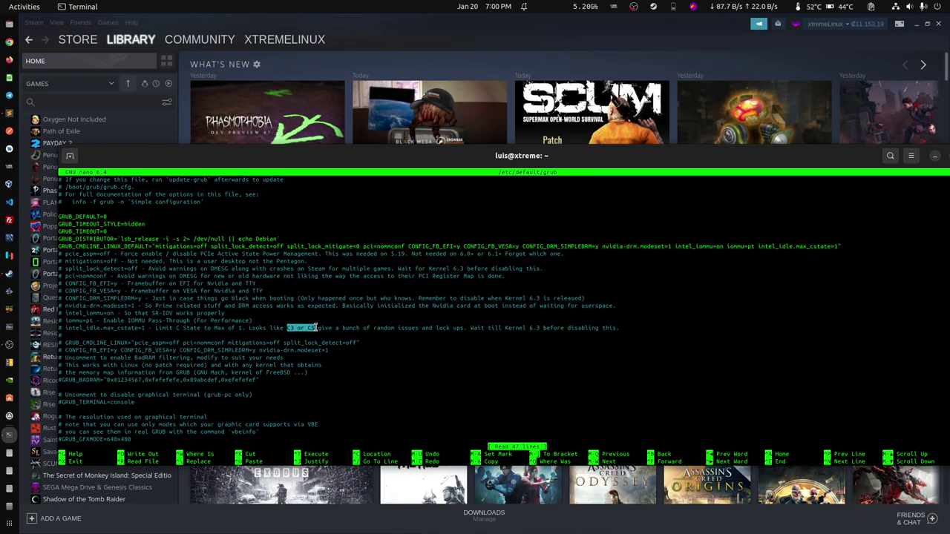
left_click(315, 327)
left_click_drag(285, 327, 296, 328)
left_click(316, 327)
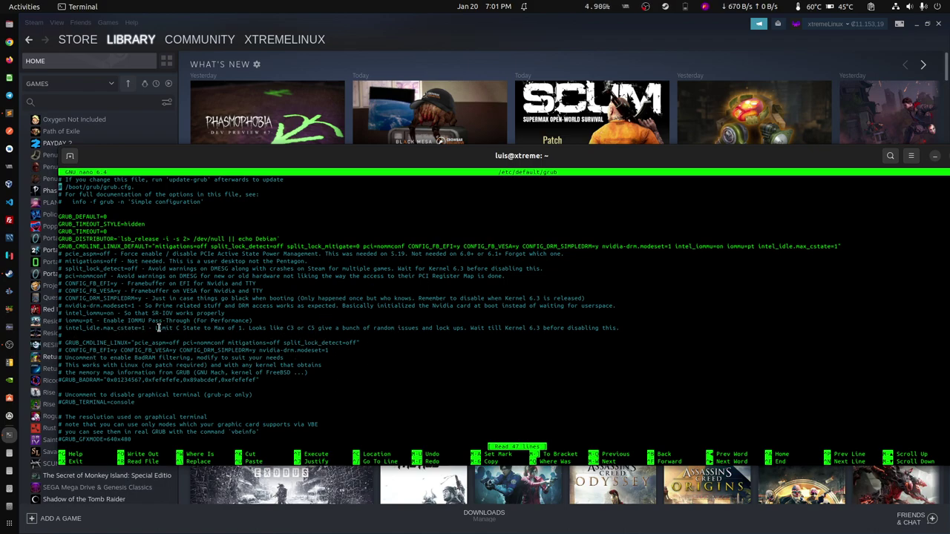
Highlight the whole block of parameter comments from pcie_aspm=off to intel_idle.max_cstate=1 for an overall review
mouse_move(425, 155)
left_mouse_down()
mouse_move(415, 84)
mouse_move(402, 161)
mouse_move(417, 197)
mouse_move(418, 152)
left_mouse_up()
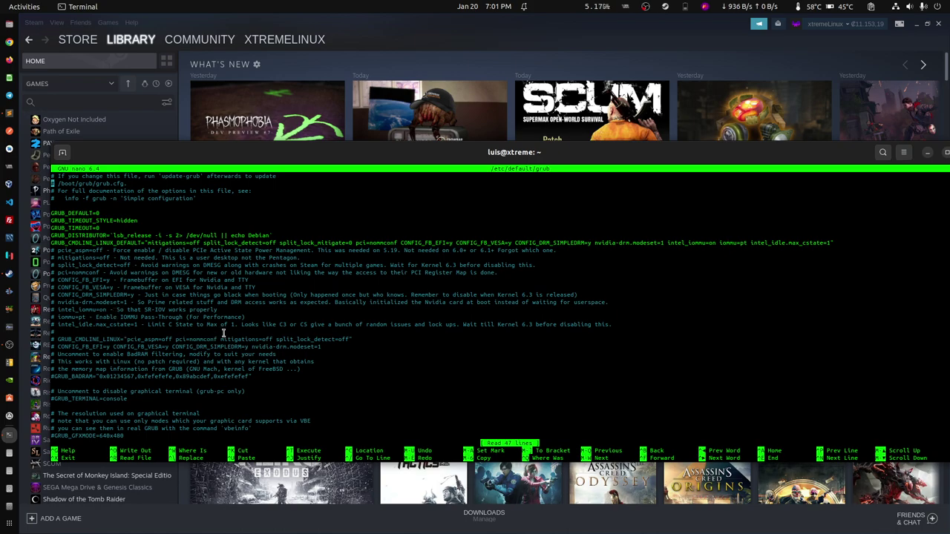
left_click_drag(223, 332, 53, 251)
left_click(304, 253)
left_click_drag(53, 332, 49, 247)
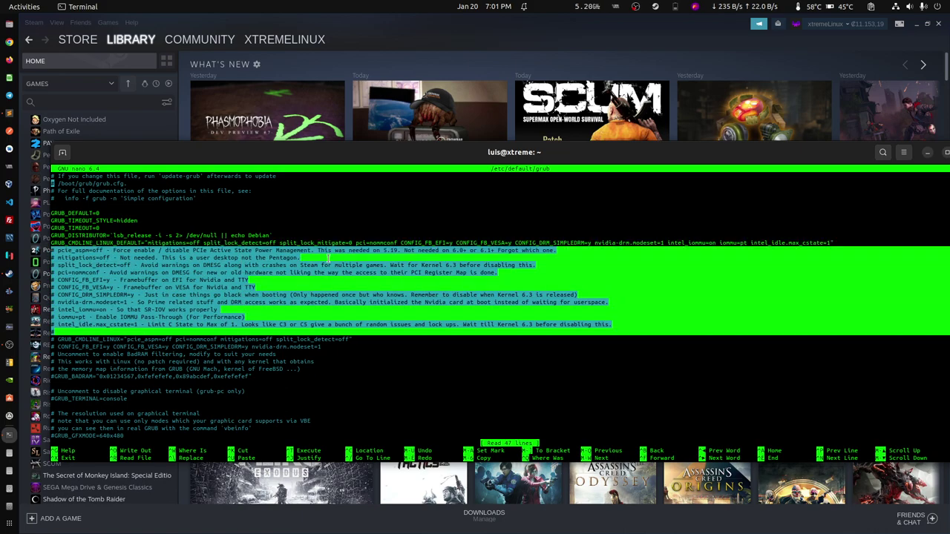
left_click(328, 258)
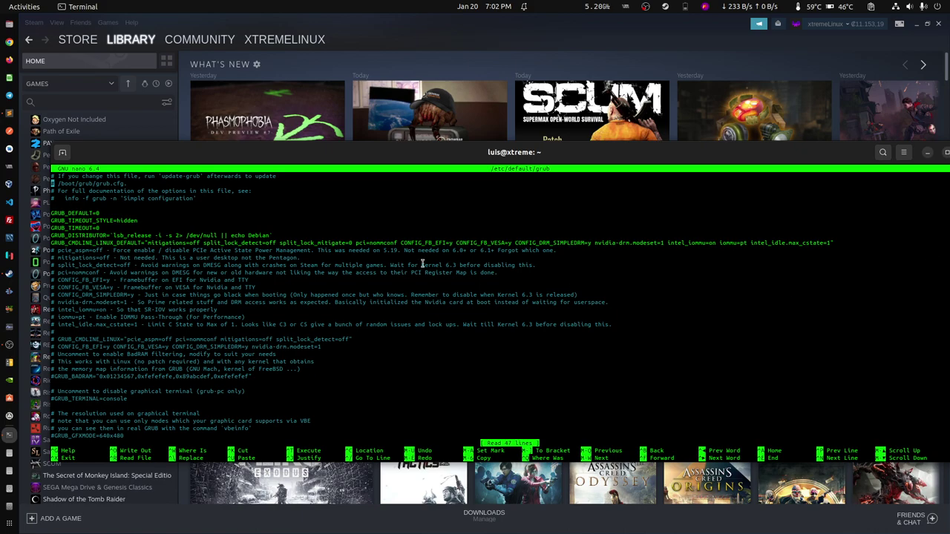
Examine the CONFIG_FB_EFI, CONFIG_FB_VESA, CONFIG_DRM_SIMPLEDRM and nvidia-drm.modeset=1 options in GRUB_CMDLINE_LINUX_DEFAULT, and the nvidia-drm comment
left_click_drag(400, 242, 591, 244)
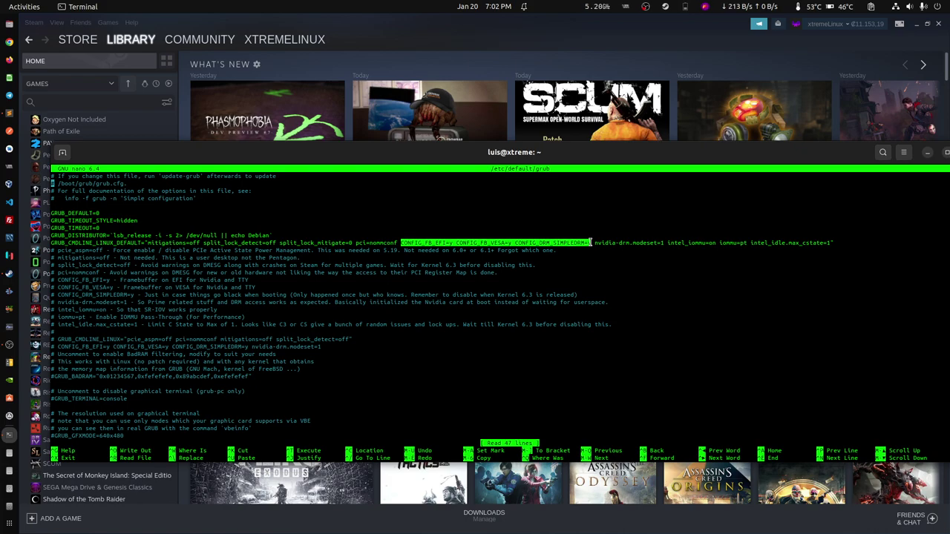
left_click(592, 244)
left_click_drag(593, 243, 663, 241)
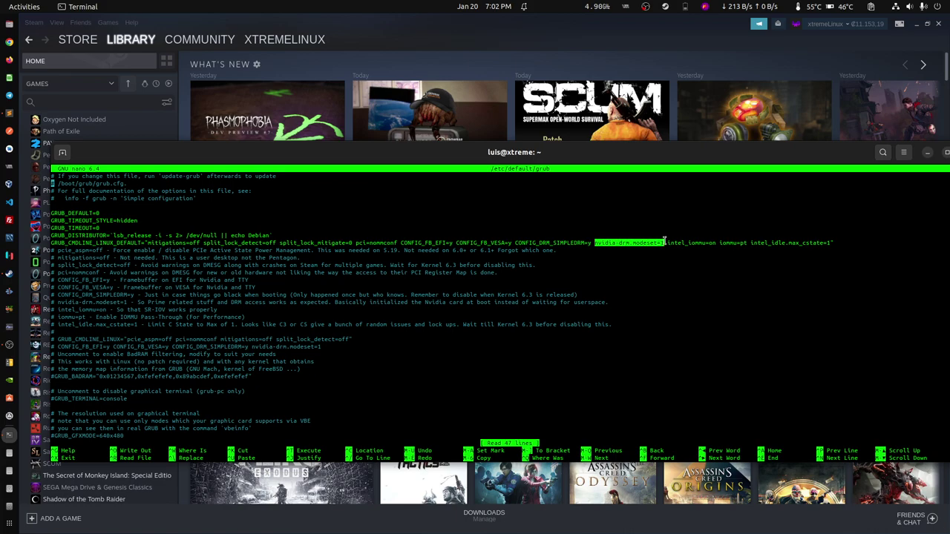
left_click(663, 242)
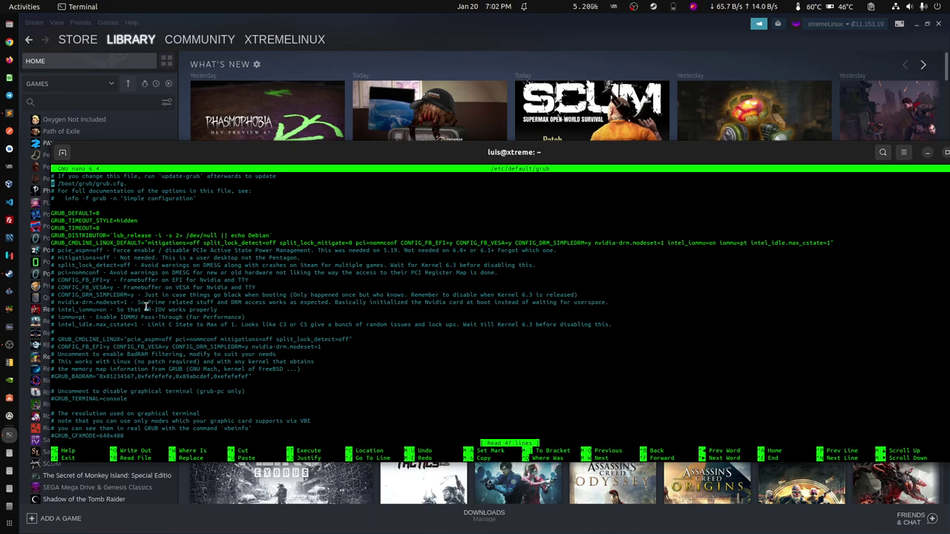
left_click_drag(141, 303, 199, 302)
left_click(361, 297)
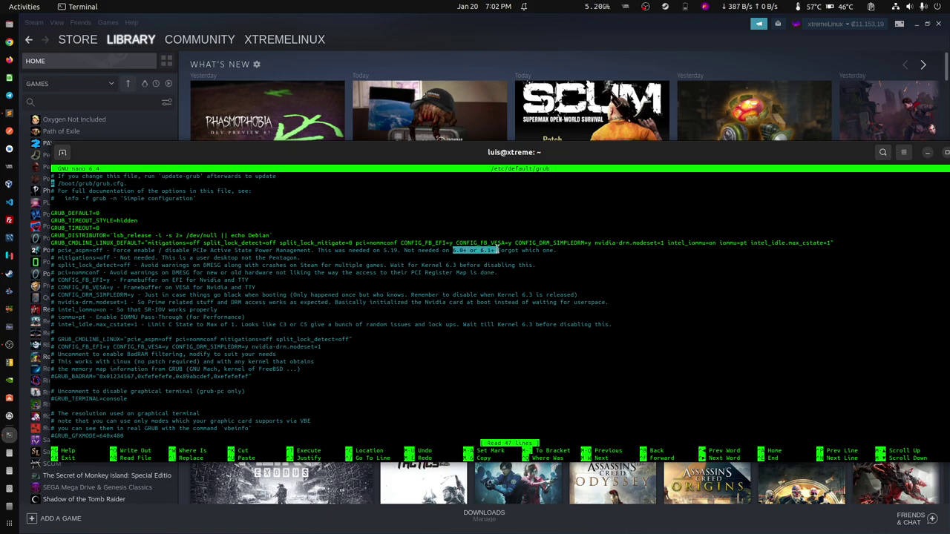
Exit nano without changing the GRUB file and close the terminal
key("ctrl+x")
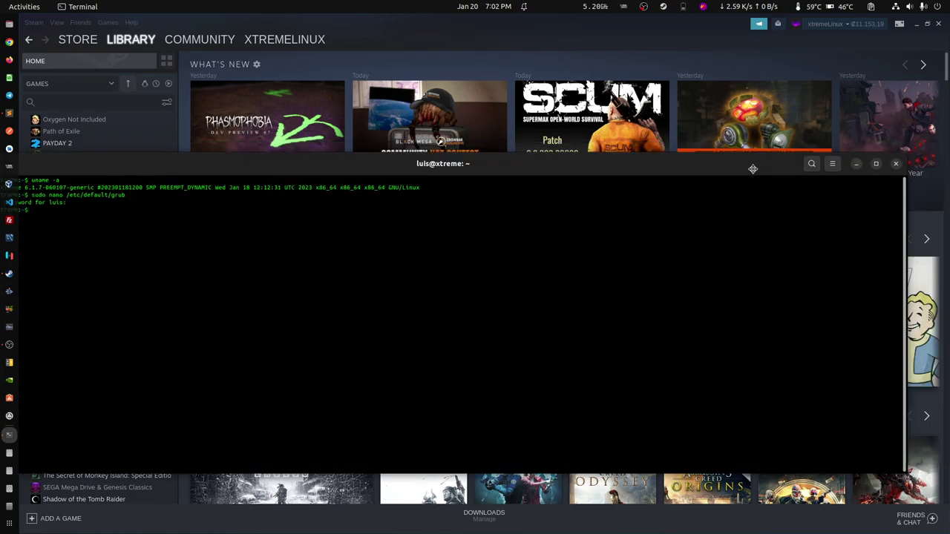
left_click(841, 170)
Check the G935 Gaming Headset's battery status in Solaar and list the connected Logitech devices again
left_click(683, 7)
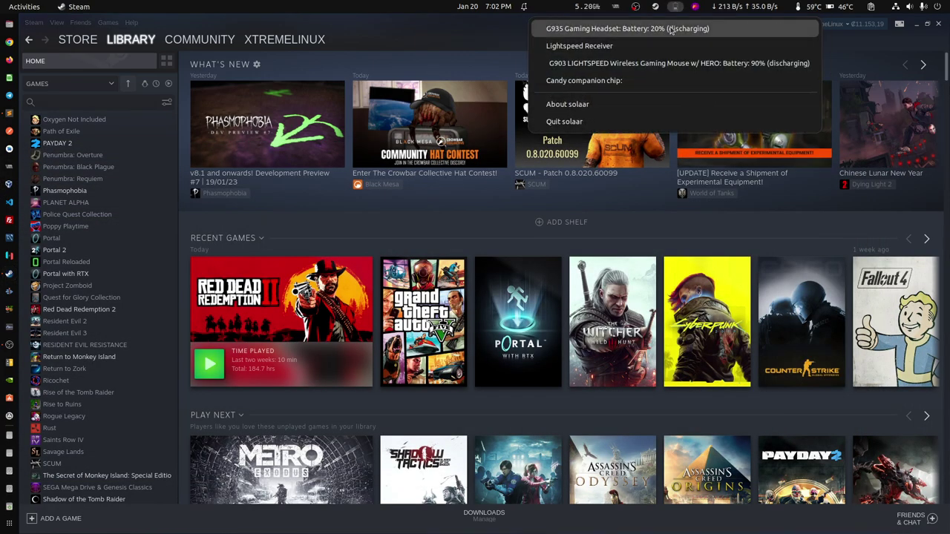
left_click(671, 29)
left_click_drag(435, 138, 410, 184)
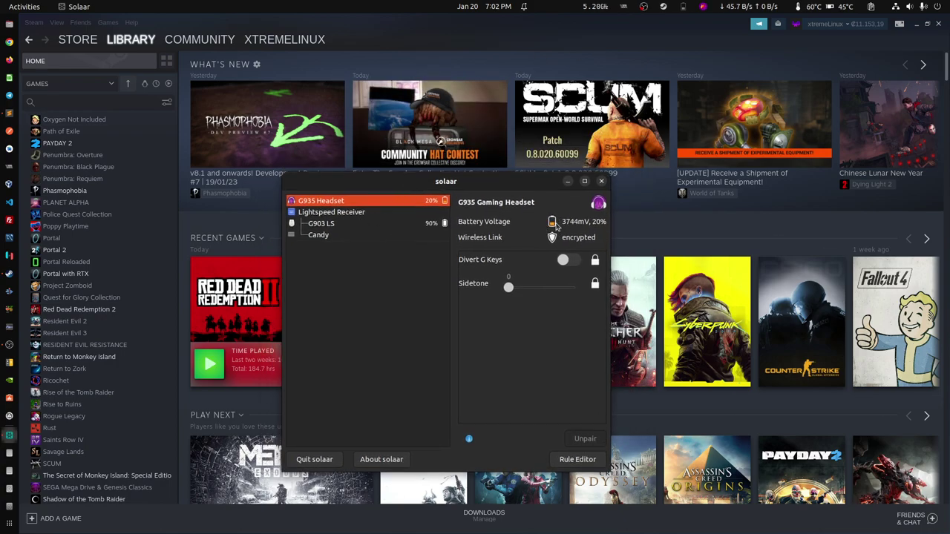
mouse_move(557, 228)
left_click(683, 6)
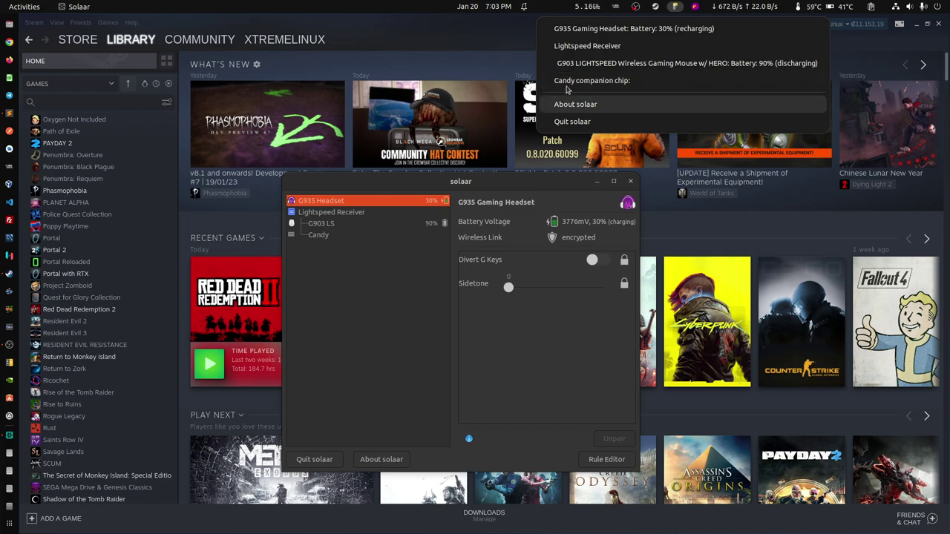
Dismiss the Solaar device list and close the Solaar window to return to the Steam library
left_click(493, 191)
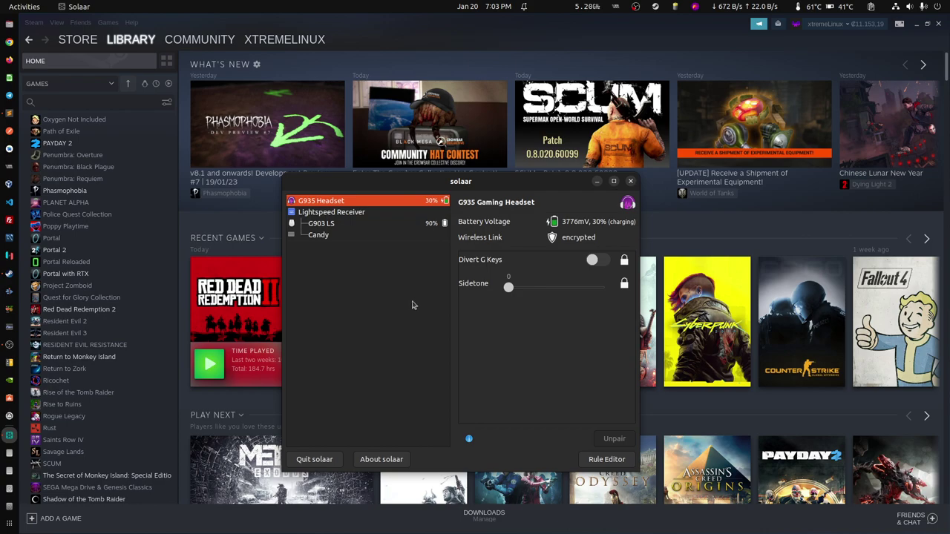
left_click(630, 181)
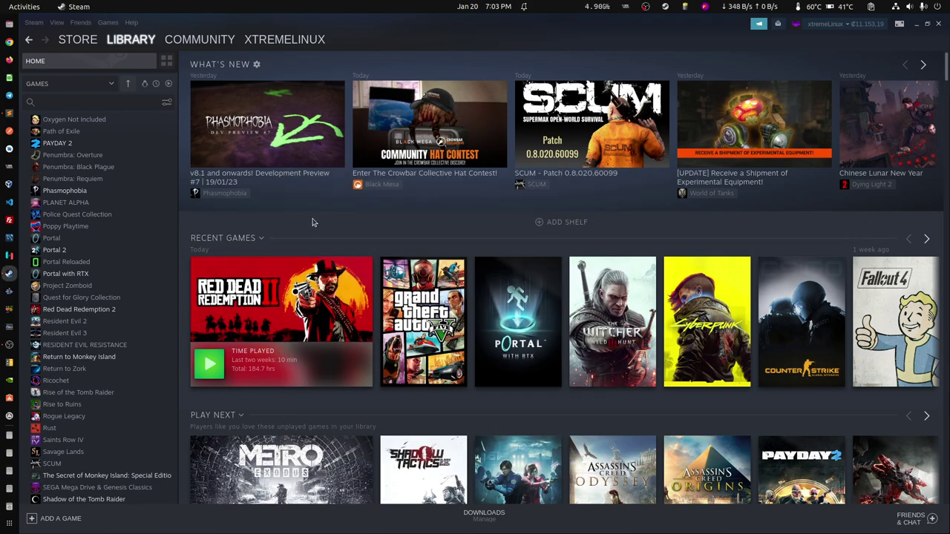
Try to launch Red Dead Redemption 2 from the library's recent games and dismiss the launch dialog
left_click_drag(287, 295, 722, 294)
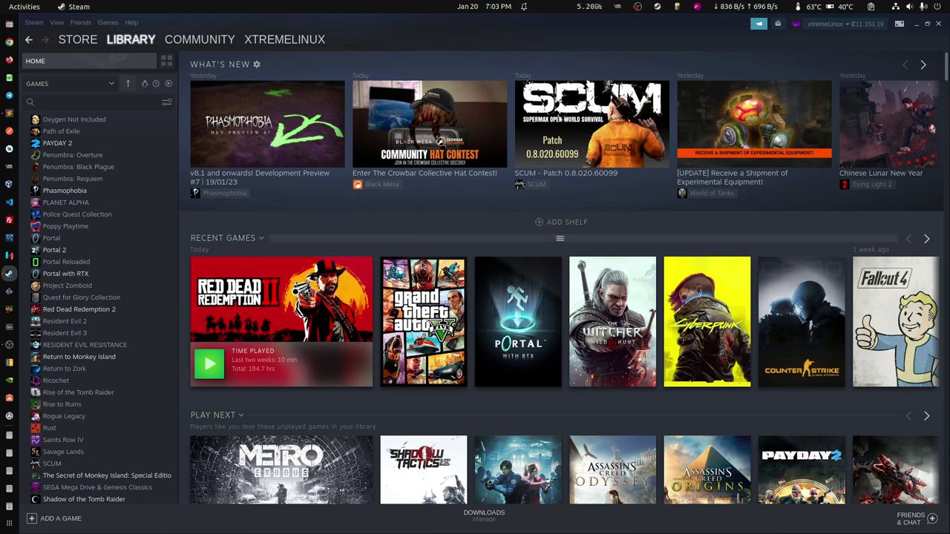
mouse_move(430, 319)
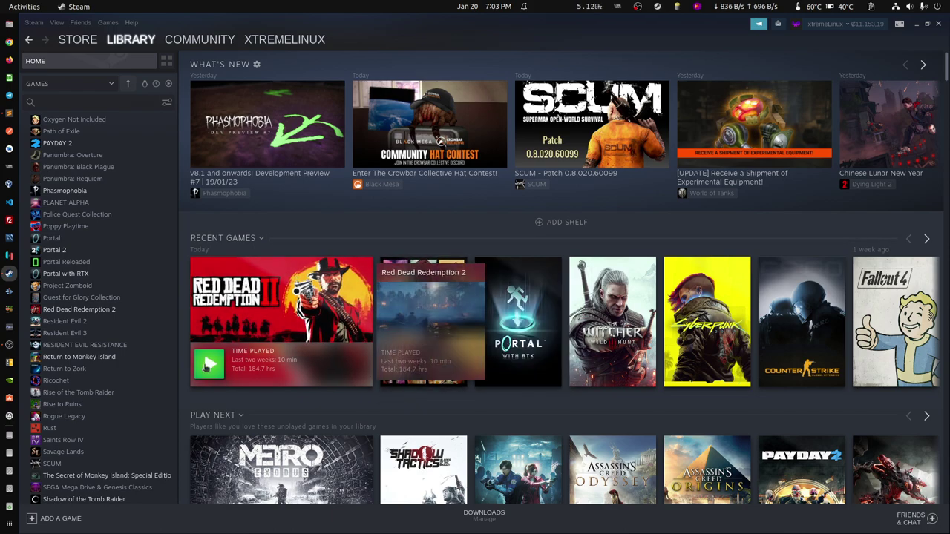
double_click(354, 267)
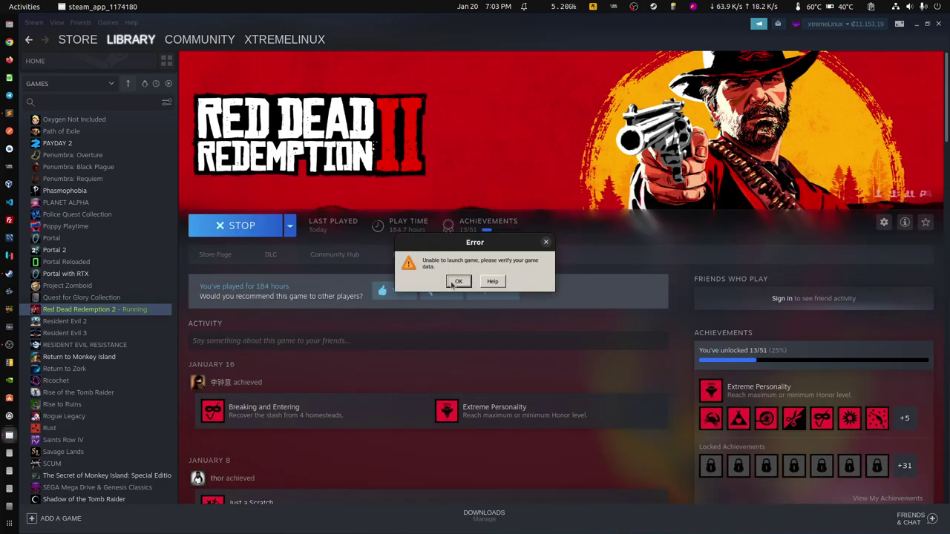
left_click(458, 281)
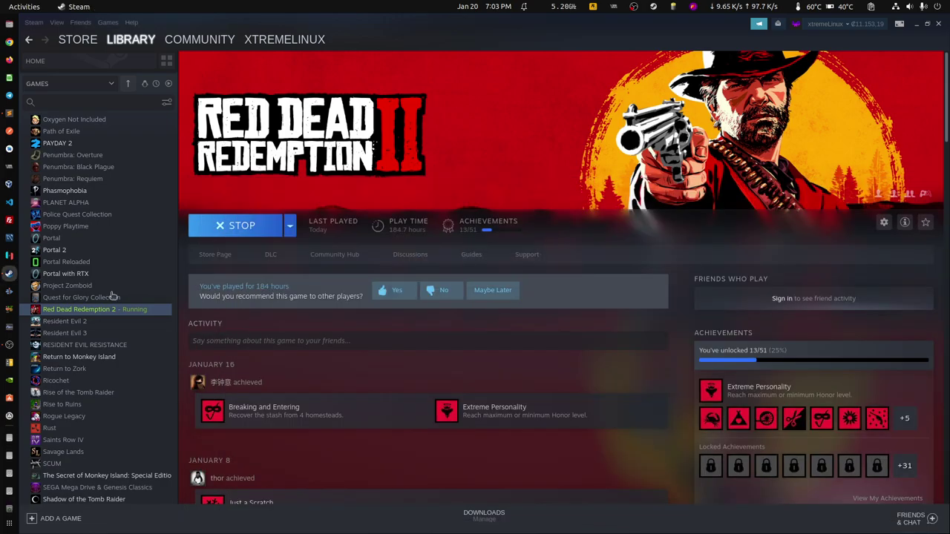
Check the local files options in Red Dead Redemption 2's properties, leaving them as they are, and close the properties
right_click(89, 310)
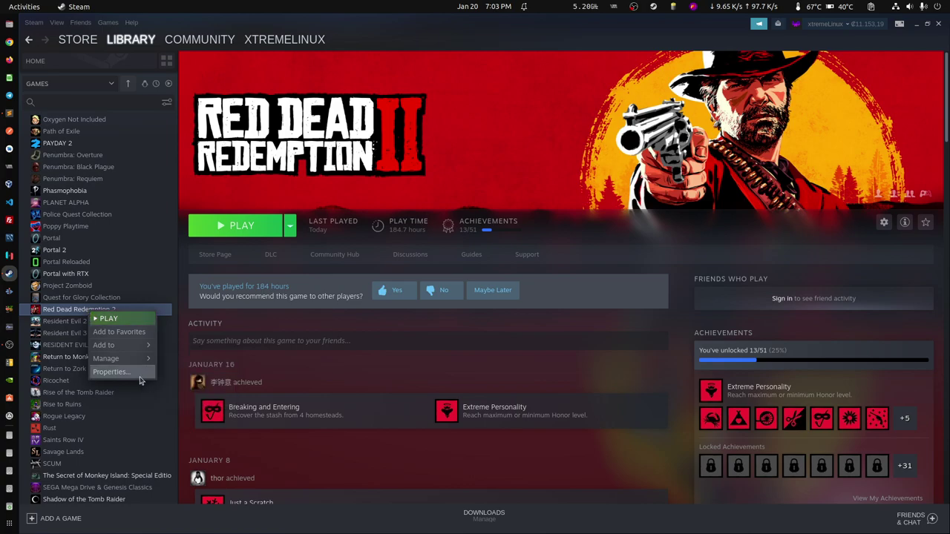
left_click(111, 372)
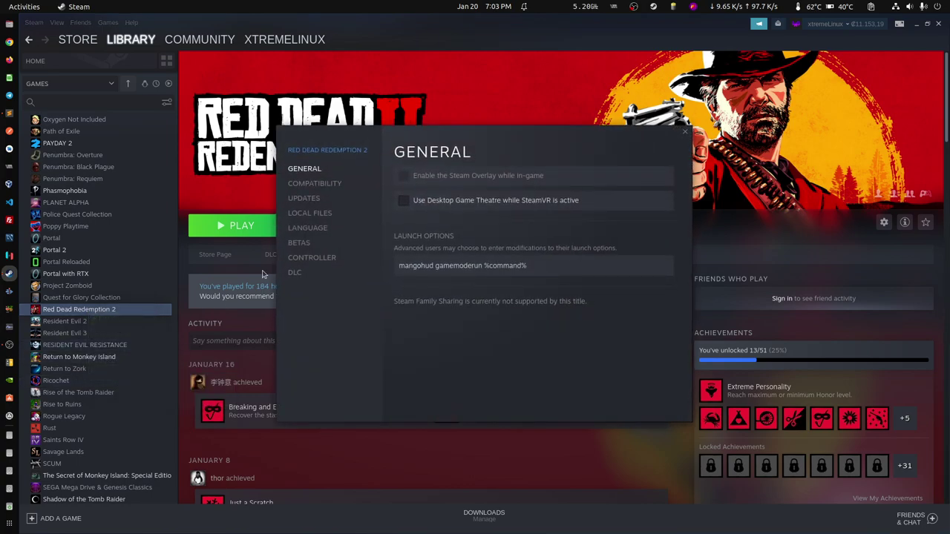
left_click(315, 213)
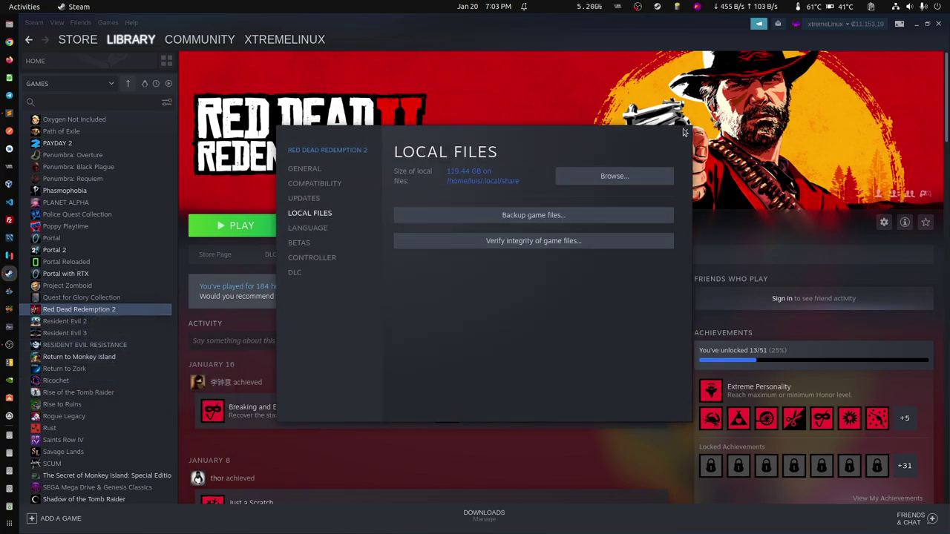
left_click(684, 132)
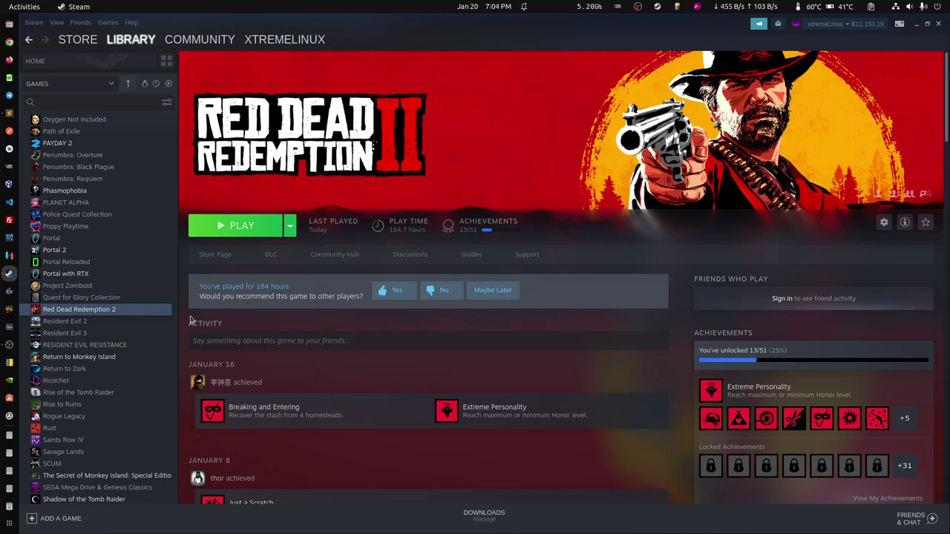
Find Cyberpunk 2077 in the library's game list and open its page
scroll(107, 310, "down", 5)
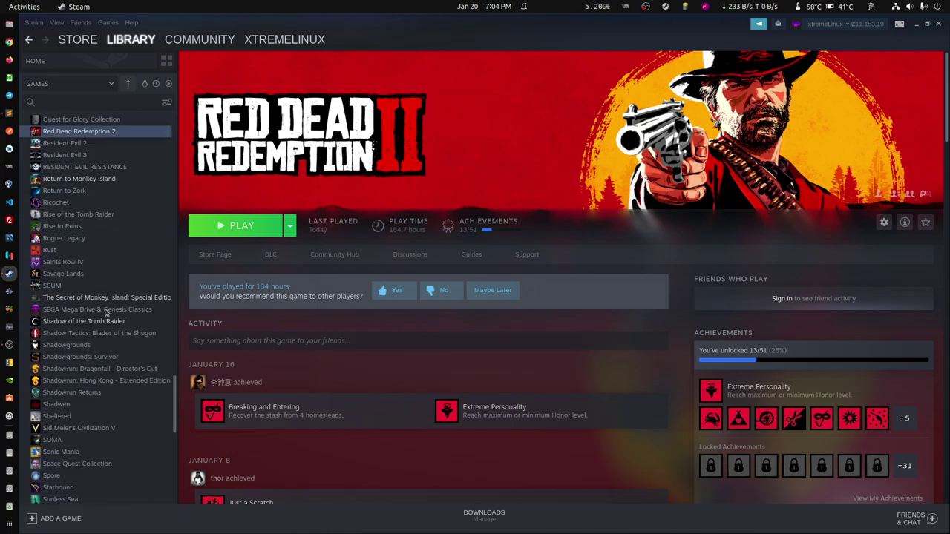
scroll(104, 392, "up", 5)
scroll(98, 192, "up", 8)
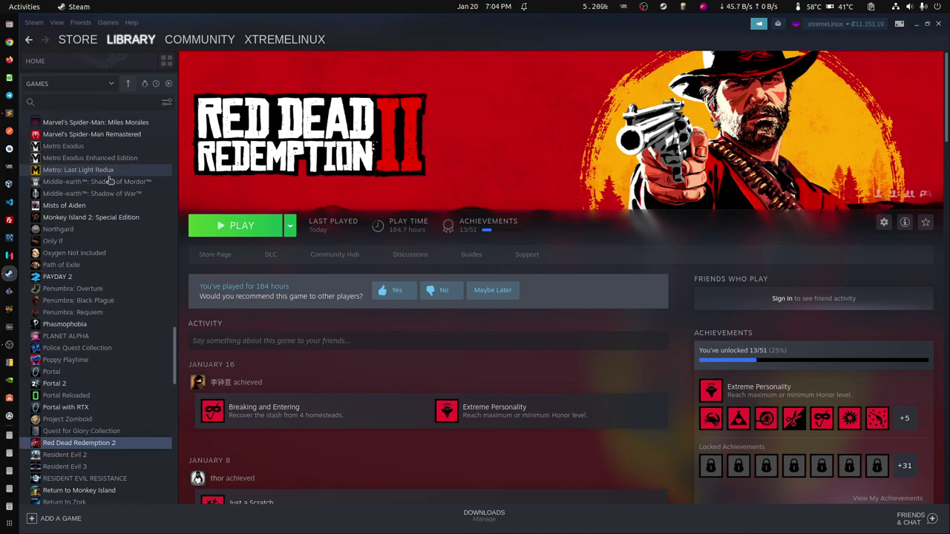
scroll(113, 372, "up", 10)
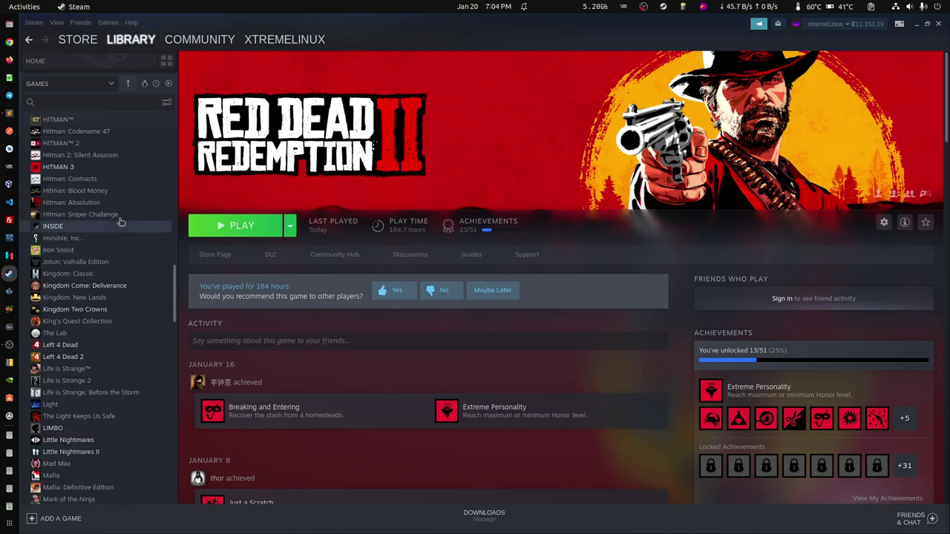
scroll(90, 216, "up", 8)
left_click(87, 282)
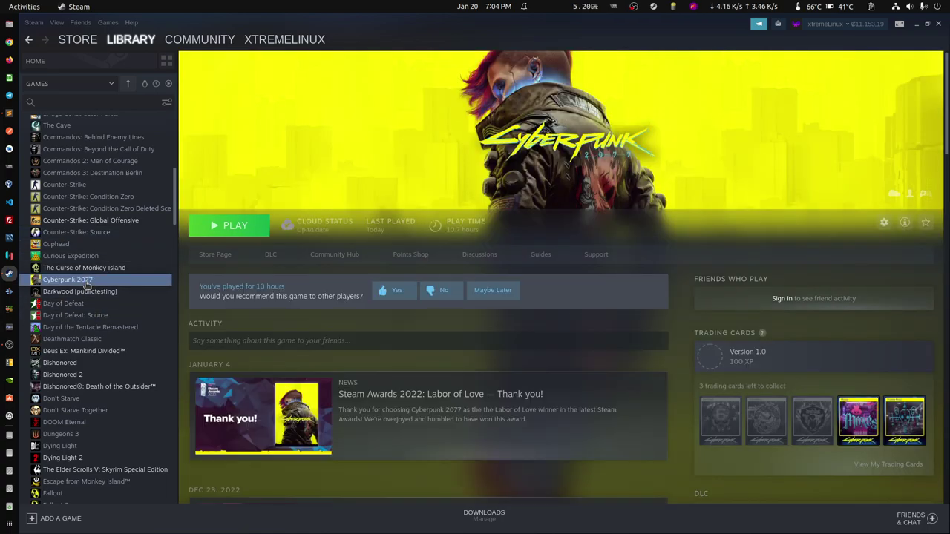
Review the Proton versions offered in Cyberpunk 2077's compatibility properties, keeping Proton Experimental selected
right_click(106, 284)
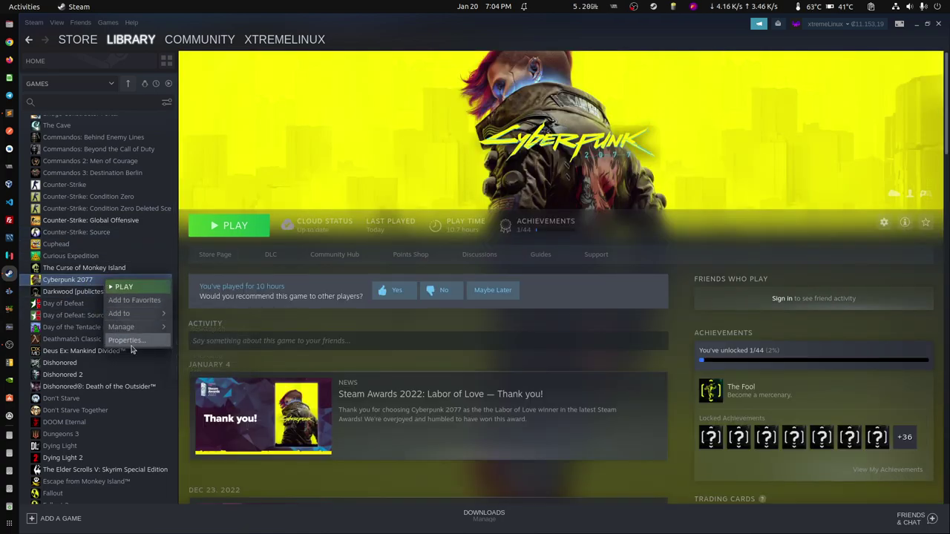
left_click(126, 339)
left_click(327, 185)
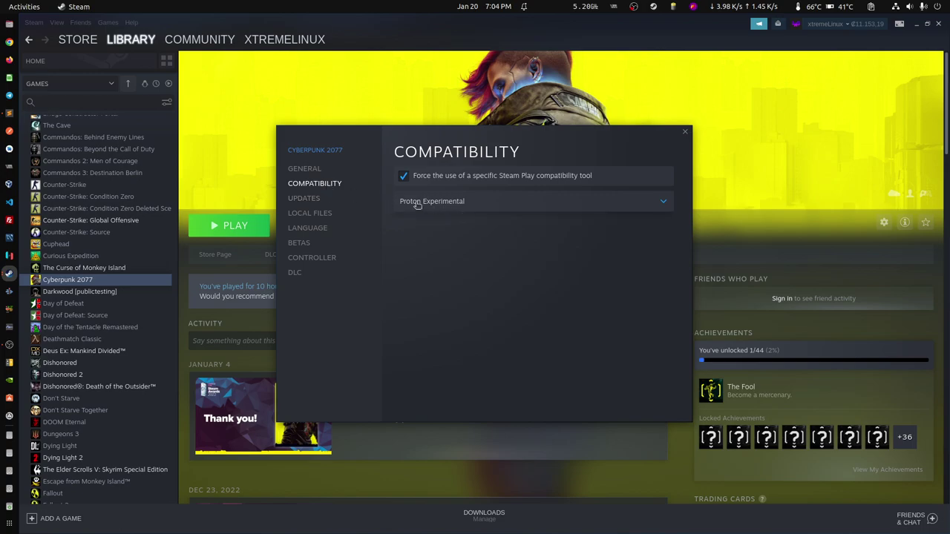
left_click(472, 204)
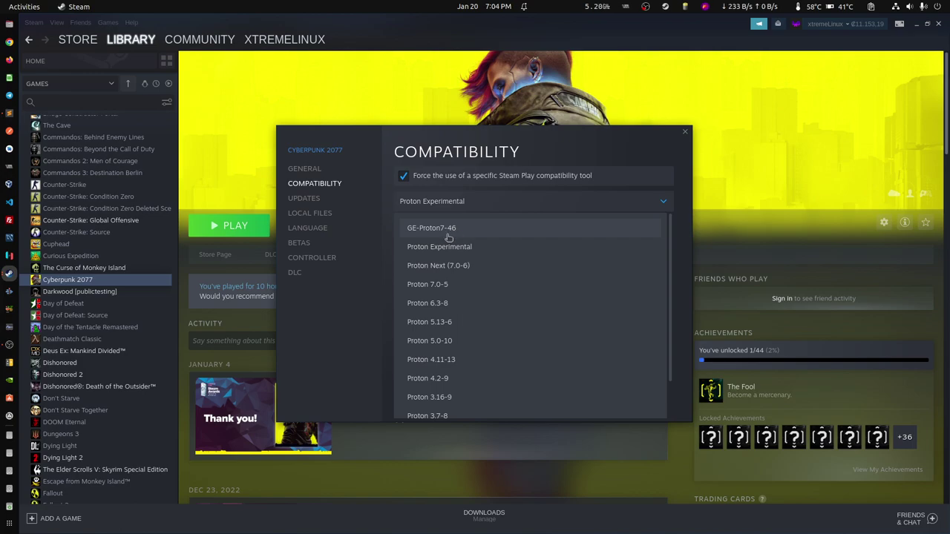
left_click(351, 341)
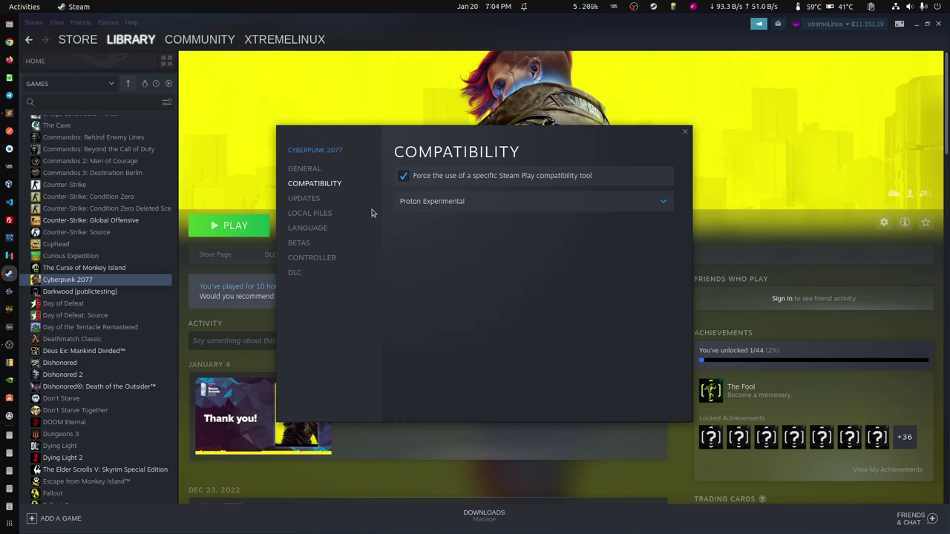
Highlight the VKD3D_CONFIG=dxr11 variable in Cyberpunk 2077's launch options in the general properties
left_click(304, 169)
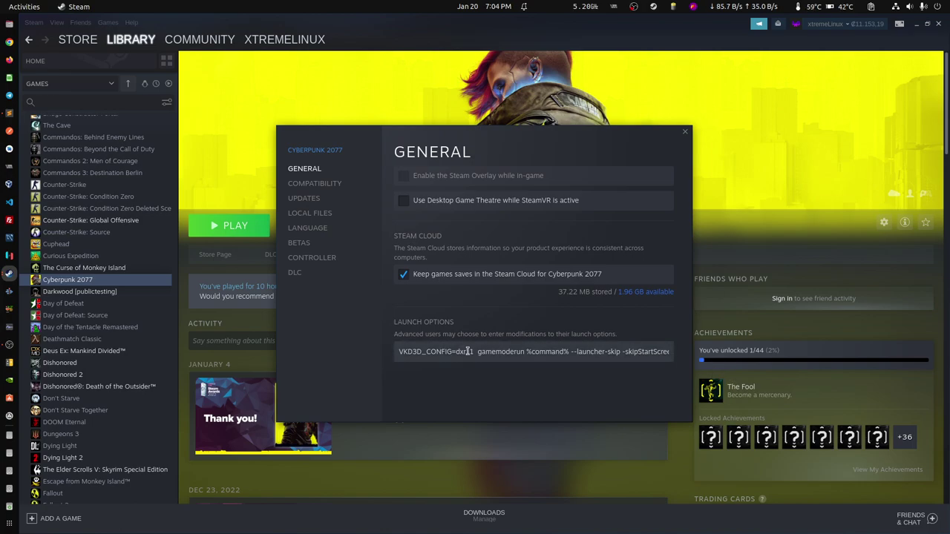
left_click_drag(475, 351, 399, 351)
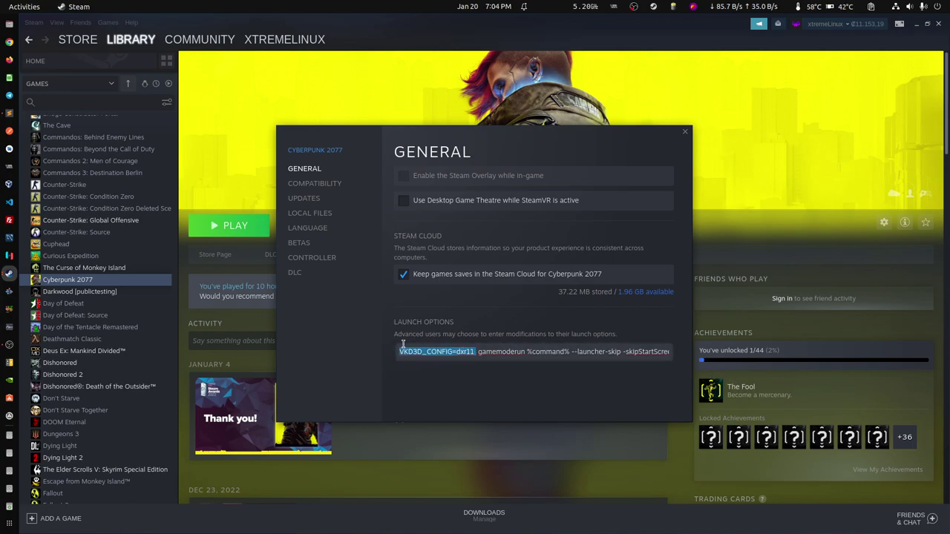
left_click(475, 352)
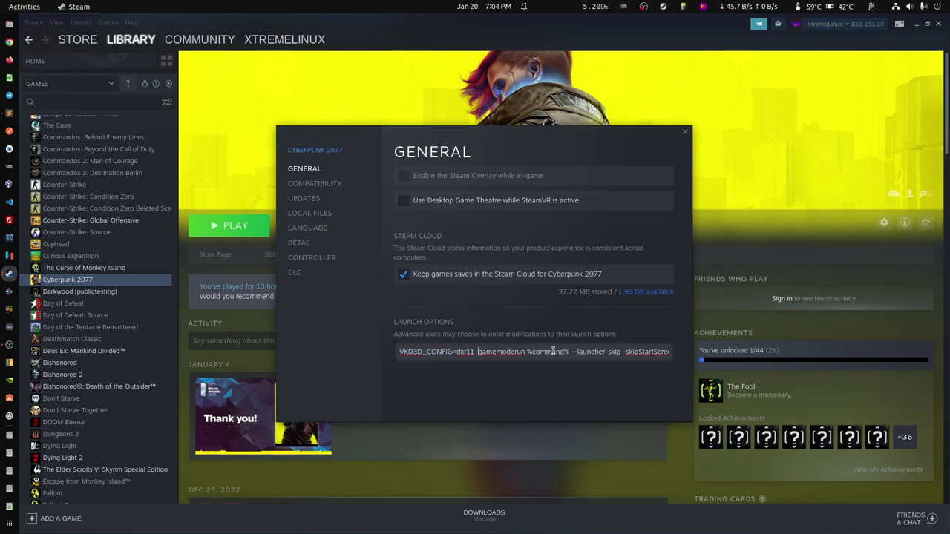
left_click_drag(476, 352, 344, 357)
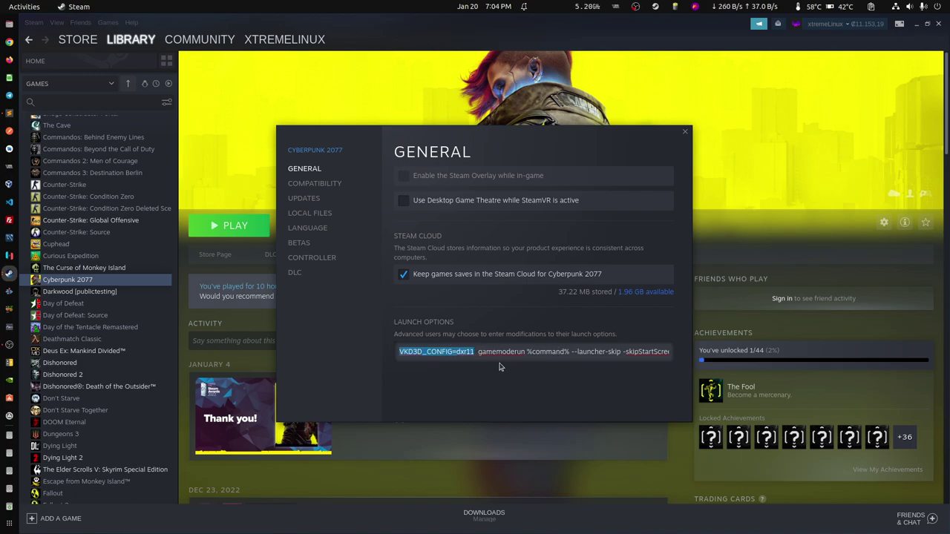
Add mangohud before gamemoderun in Cyberpunk 2077's launch options
left_click(444, 353)
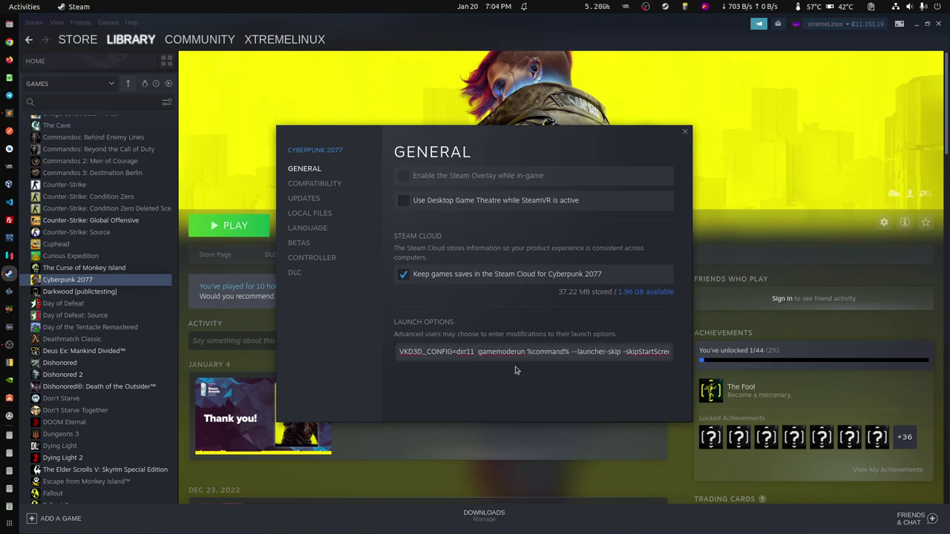
type("mangohud")
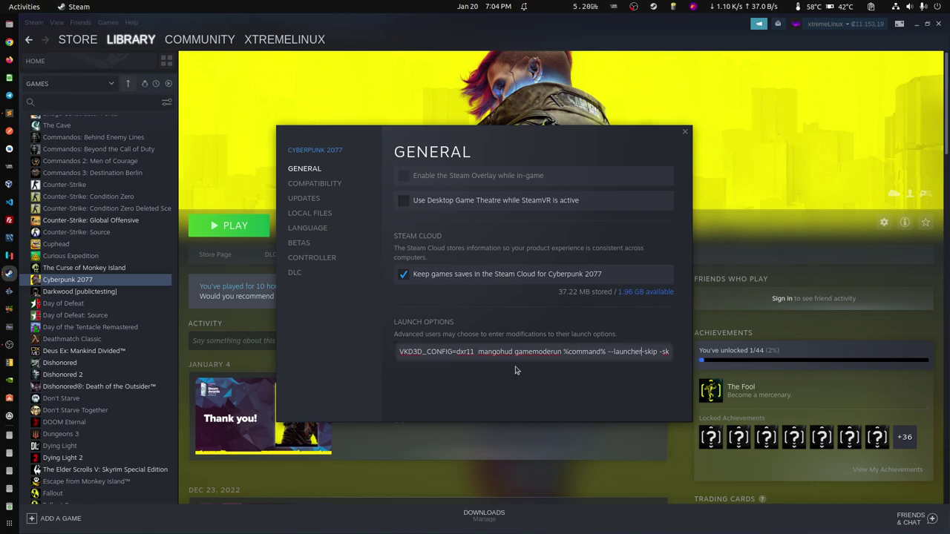
Examine the --launcher-skip and -skipStartScreen arguments at the end of the launch options
key("Right")
key("Right")
key("Right")
key("Right")
key("Right")
key("Right")
key("Right")
key("Right")
key("Right")
key("Right")
key("Right")
key("Right")
key("Right")
key("Right")
key("Right")
key("Right")
key("Right")
key("Right")
key("Right")
key("Right")
key("shift+Left")
key("shift+Left")
key("shift+Left")
key("shift+Left")
key("shift+Left")
key("shift+Left")
key("shift+Left")
key("shift+Left")
key("shift+Left")
key("shift+Left")
key("shift+Left")
key("shift+Left")
key("shift+Left")
key("shift+Left")
key("shift+Left")
key("shift+Left")
key("shift+Left")
key("shift+Left")
key("shift+Left")
key("shift+Left")
key("Right")
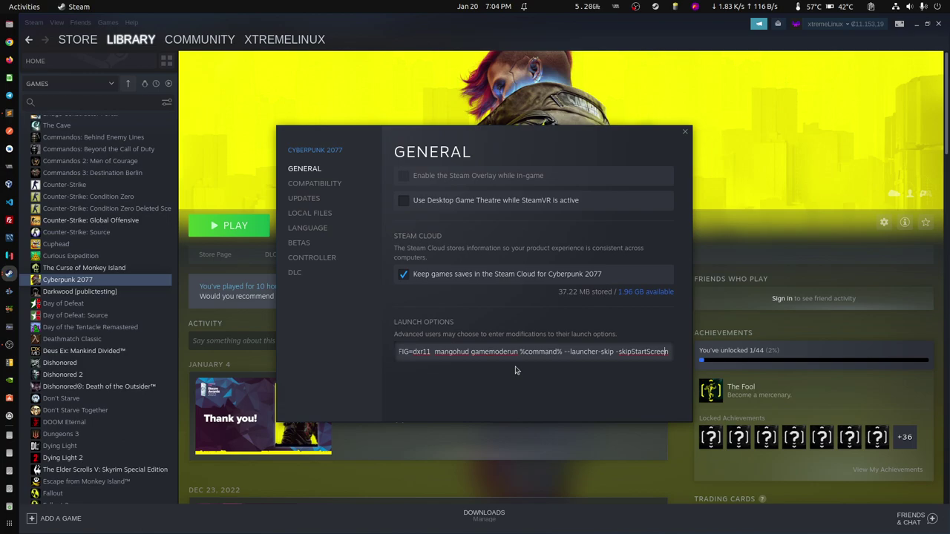
key("shift+Left")
key("shift+Left")
key("shift+Left")
key("shift+Left")
key("shift+Left")
key("shift+Left")
key("shift+Left")
key("shift+Left")
key("shift+Left")
key("shift+Left")
key("shift+Left")
key("shift+Left")
key("shift+Left")
key("shift+Left")
key("Right")
key("shift+End")
key("Right")
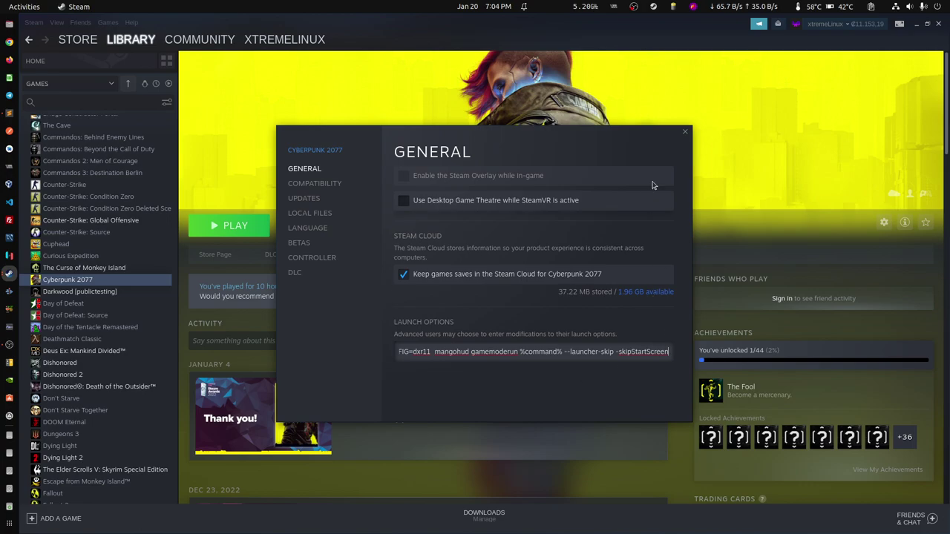
Close the properties, launch Cyberpunk 2077 and continue past its start screen to the main menu
left_click(685, 133)
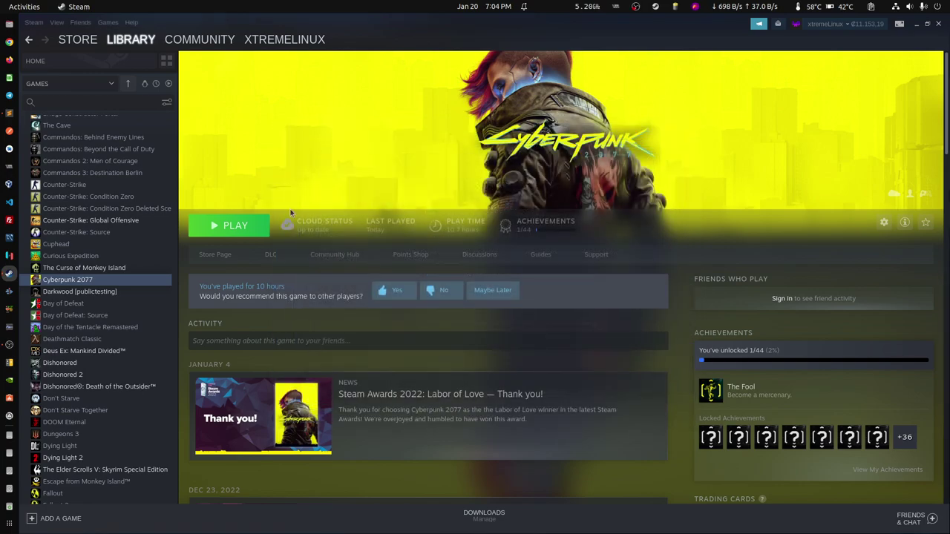
left_click(235, 224)
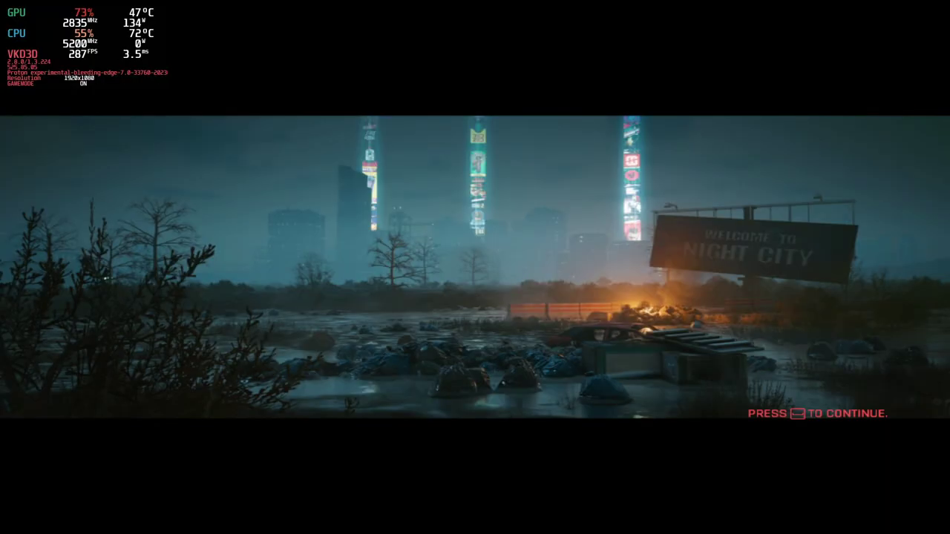
key("space")
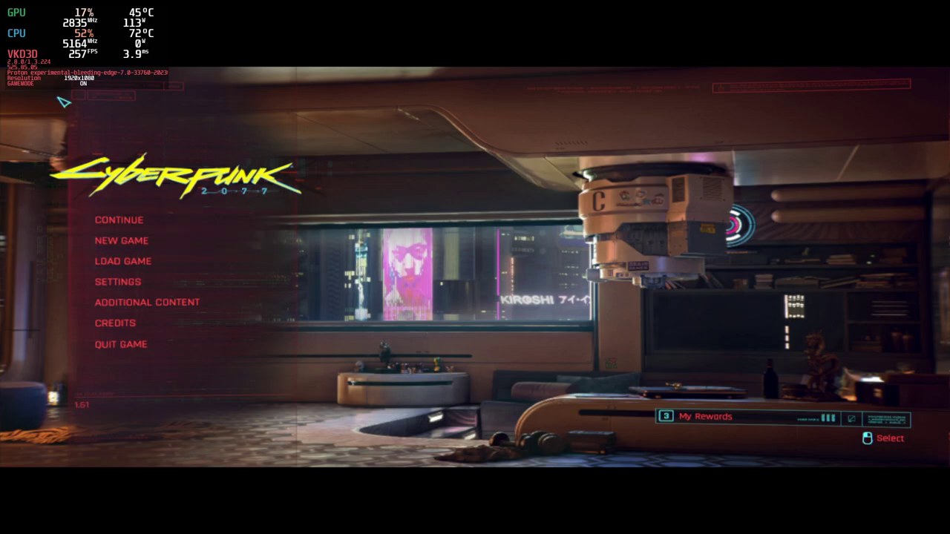
Set the game's display resolution to 1920x1080 in the video settings and apply the change
left_click(160, 284)
left_click(433, 86)
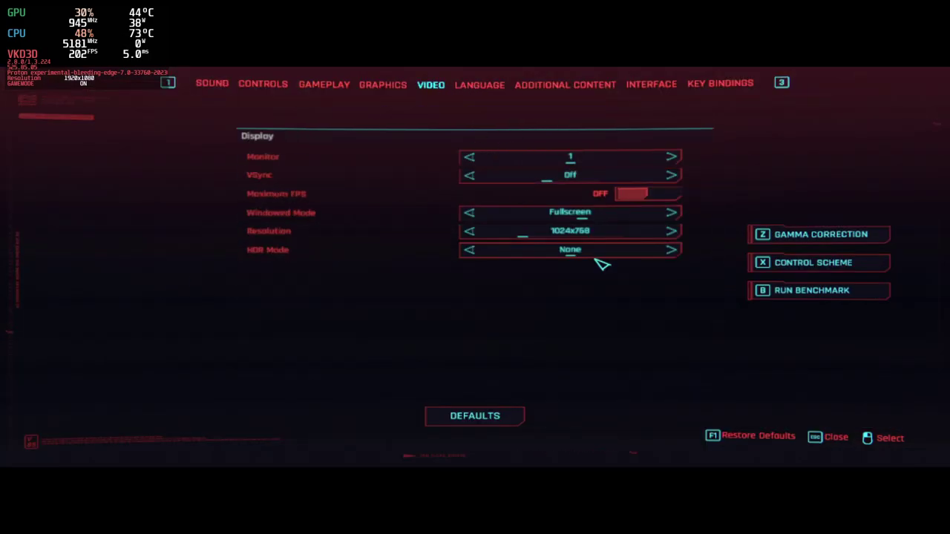
left_click(640, 232)
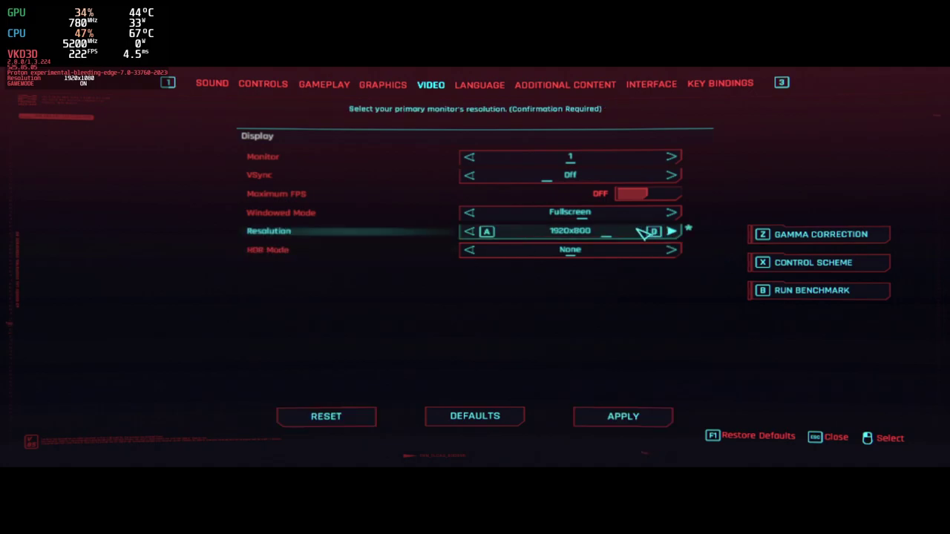
left_click(644, 234)
left_click(622, 417)
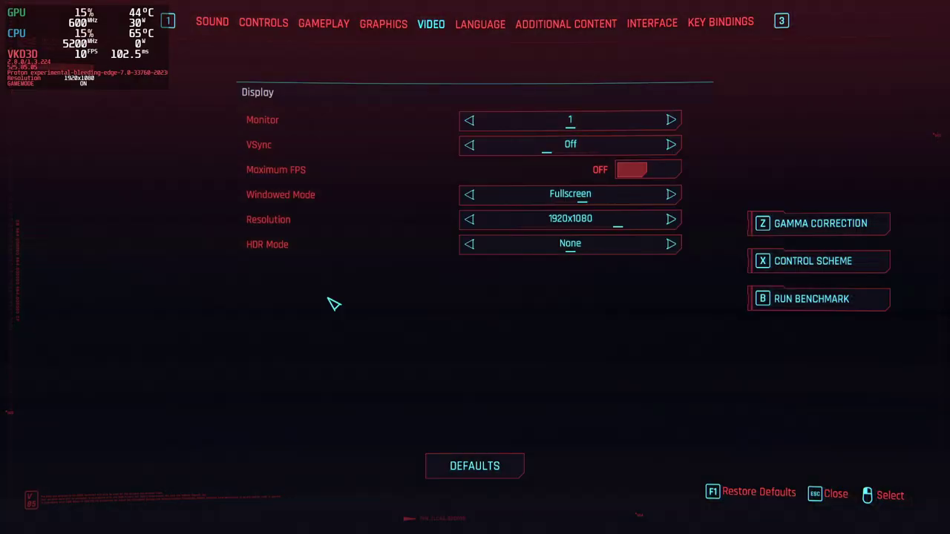
Review Cyberpunk 2077's graphics settings, including texture quality, DLSS and the basic effects options
left_click(395, 25)
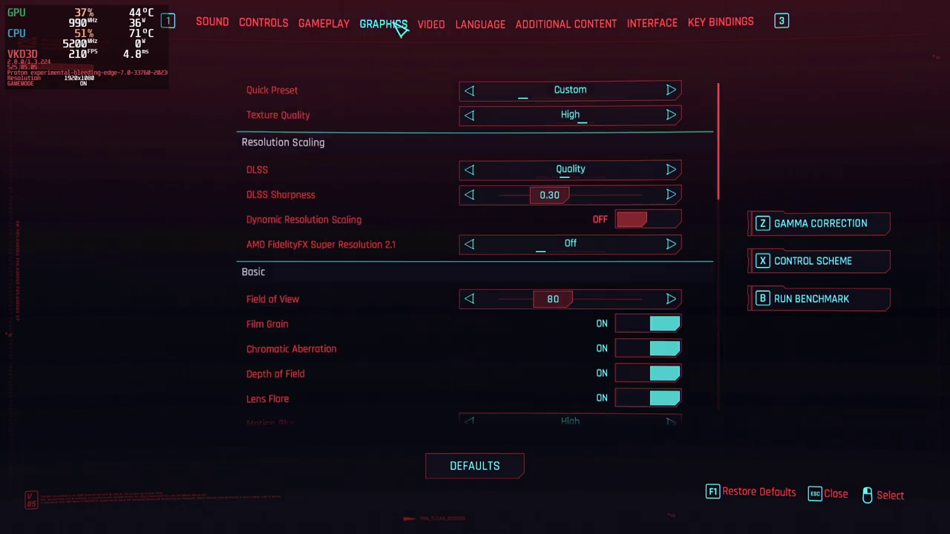
scroll(401, 320, "down", 5)
scroll(400, 317, "down", 5)
scroll(424, 345, "up", 10)
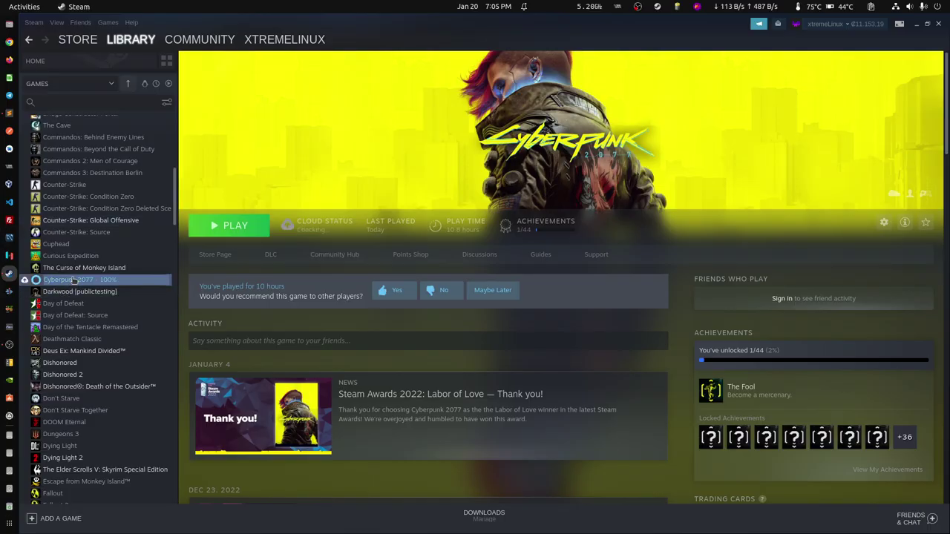
Open Cyberpunk 2077's properties, examine the VKD3D_CONFIG=dxr11 and --launcher-skip parts of its launch options, and close the properties
right_click(75, 281)
left_click(96, 340)
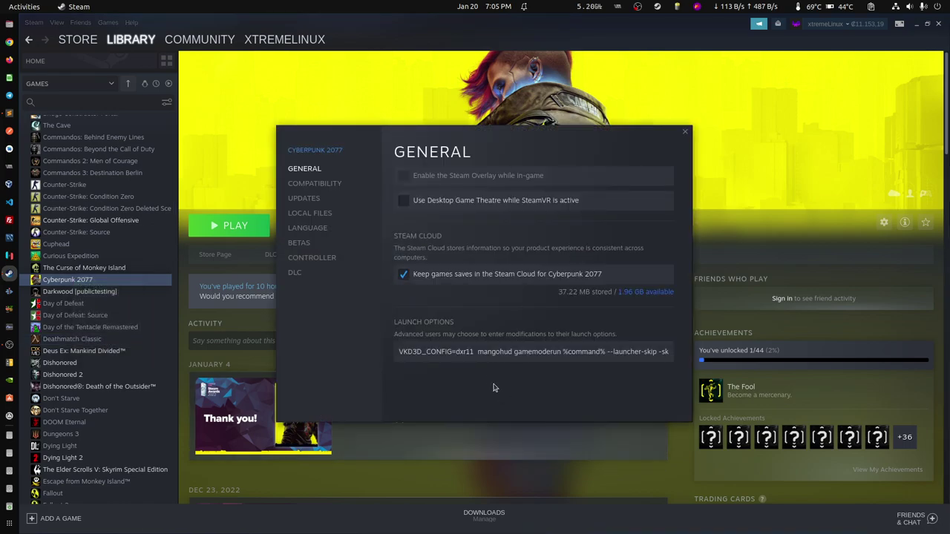
left_click(470, 352)
left_click_drag(470, 351, 438, 343)
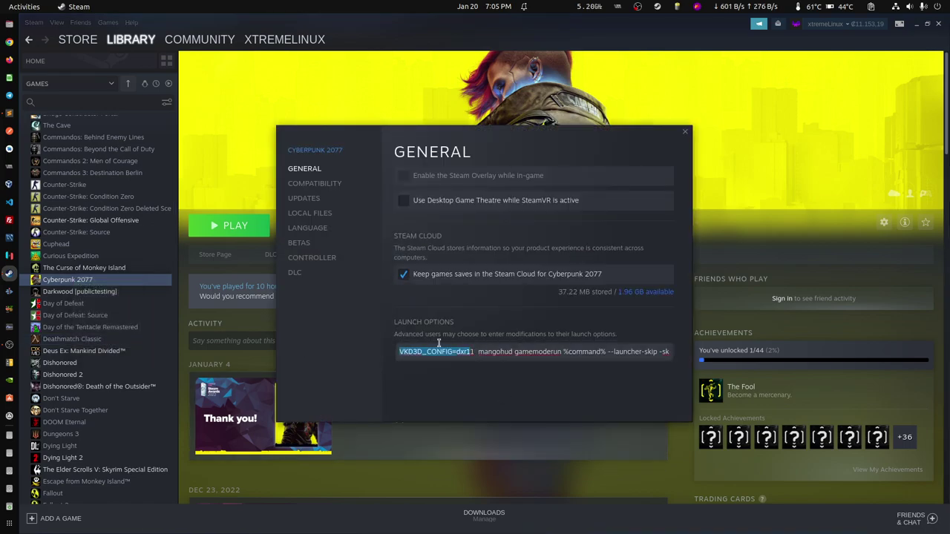
left_click(475, 353)
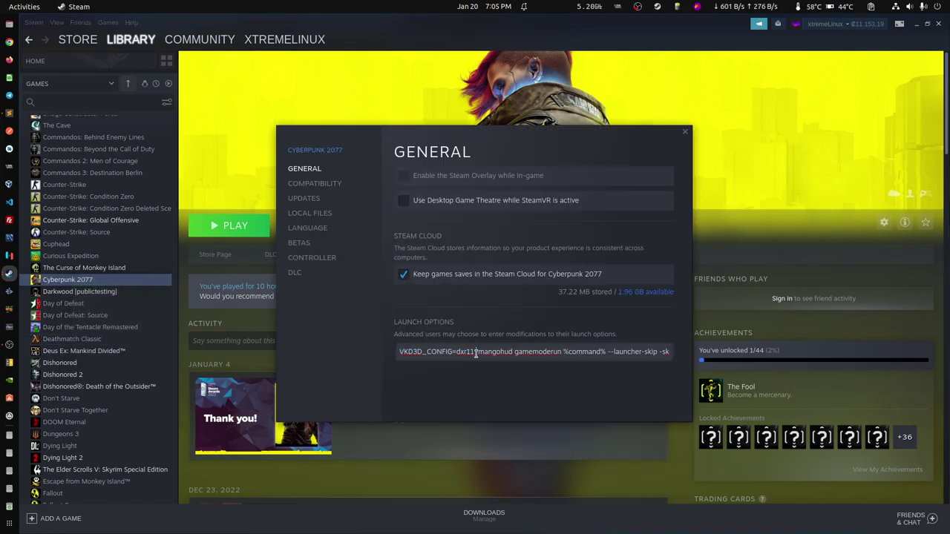
left_click_drag(607, 354, 609, 354)
left_click(587, 357)
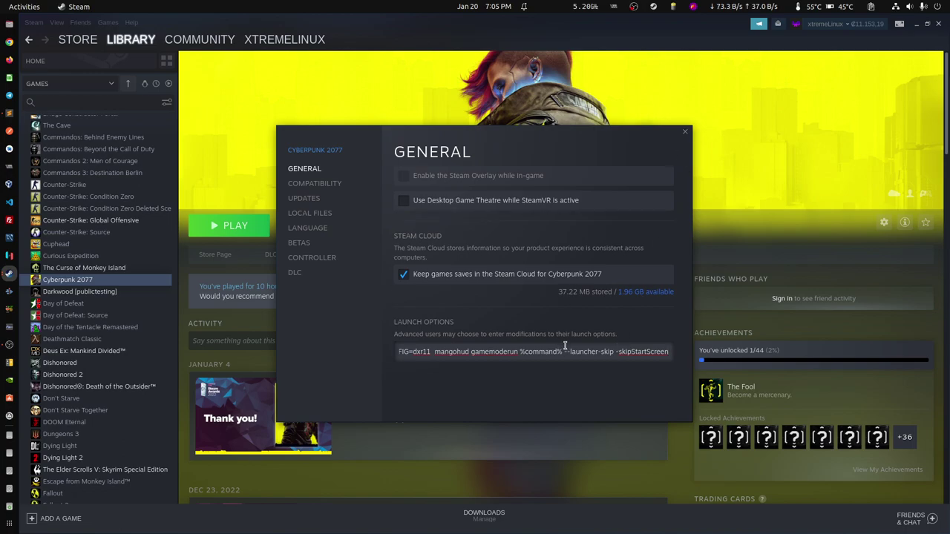
left_click_drag(567, 349, 618, 349)
left_click(685, 132)
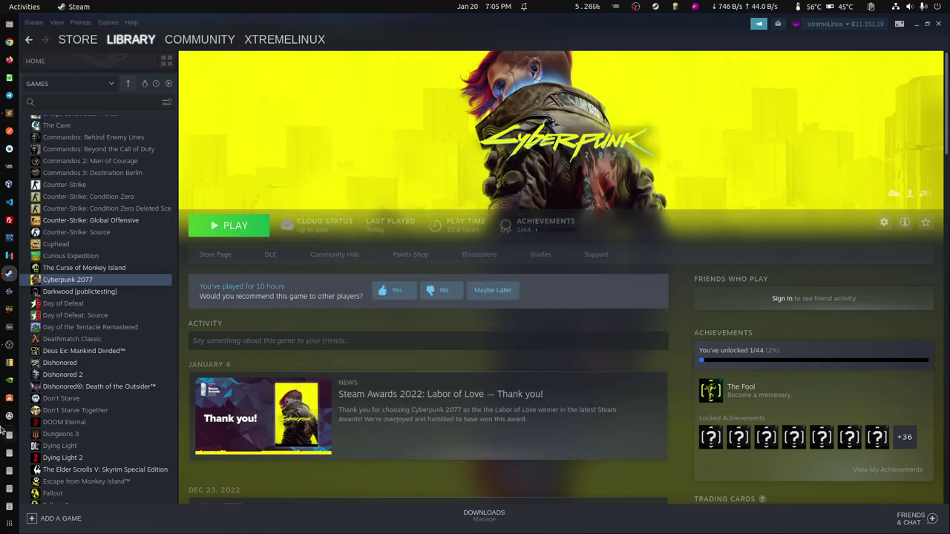
Find The Witcher 3: Wild Hunt in the library, check the launch options in its properties, and close them
scroll(118, 371, "down", 15)
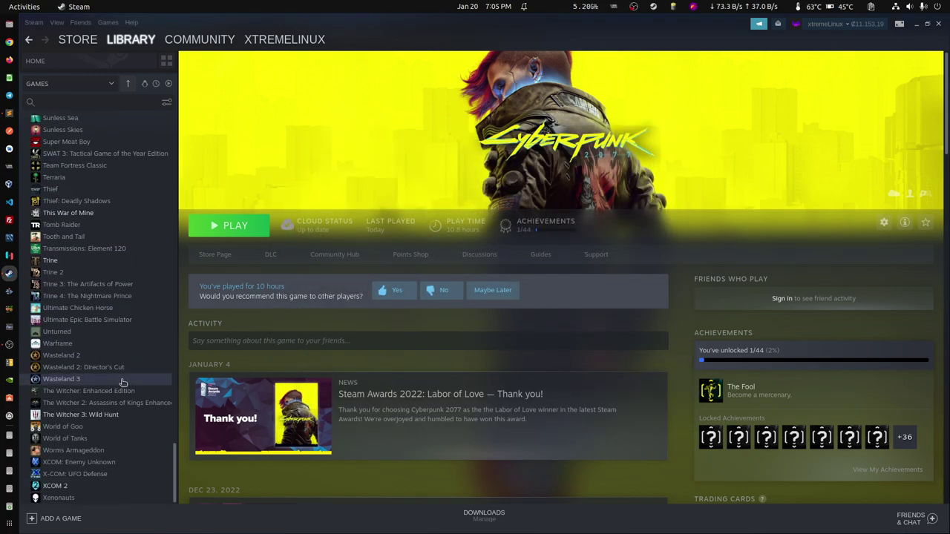
left_click(104, 415)
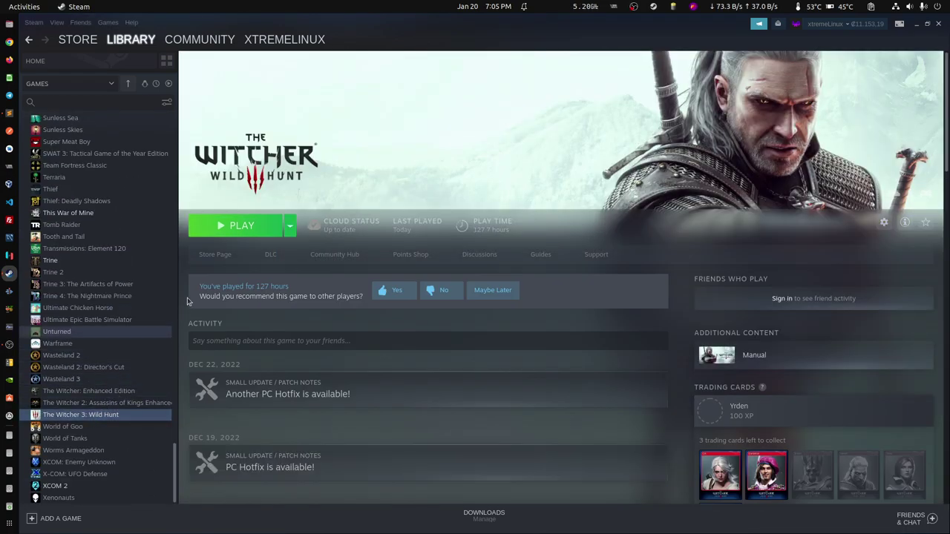
right_click(118, 420)
left_click(148, 473)
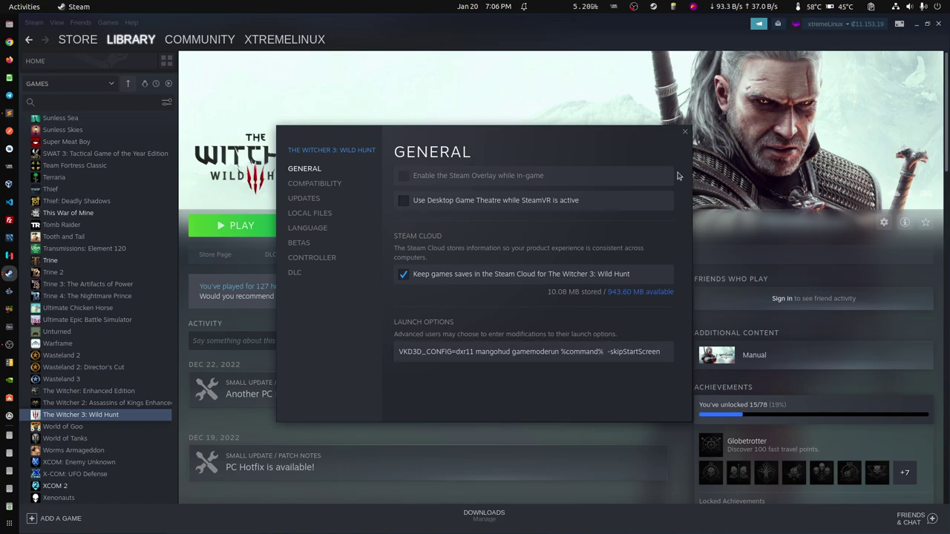
left_click(684, 131)
Launch The Witcher 3: Wild Hunt, view the DirectX version choices in its launcher, and close the launcher
left_click(232, 225)
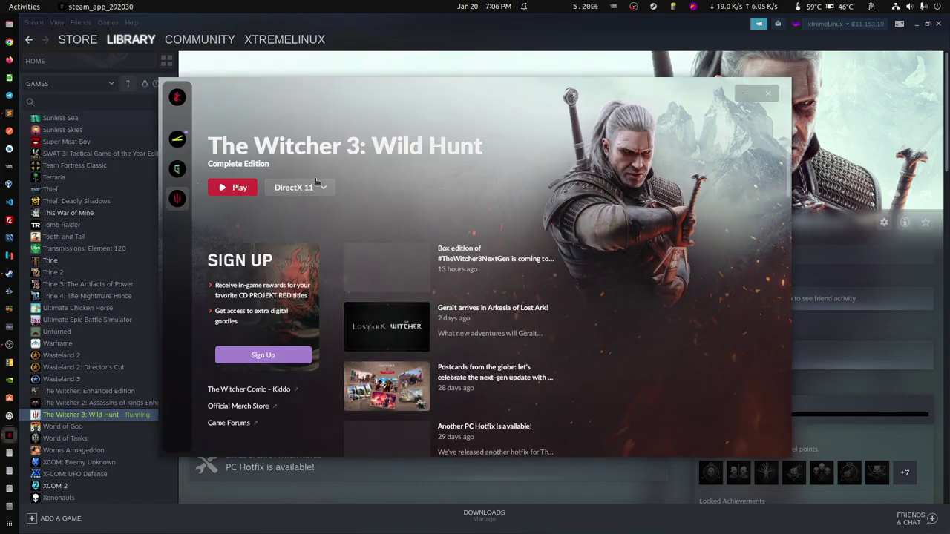
left_click(314, 190)
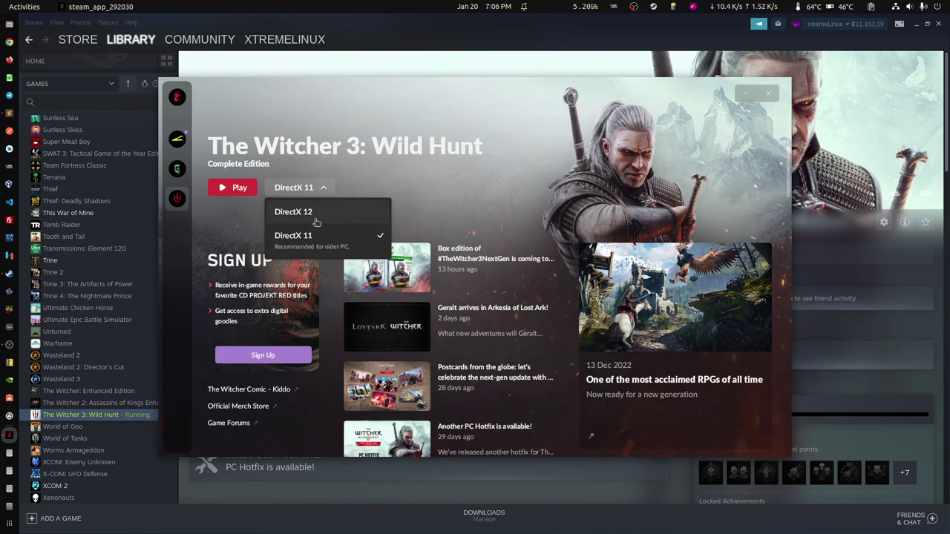
left_click(236, 220)
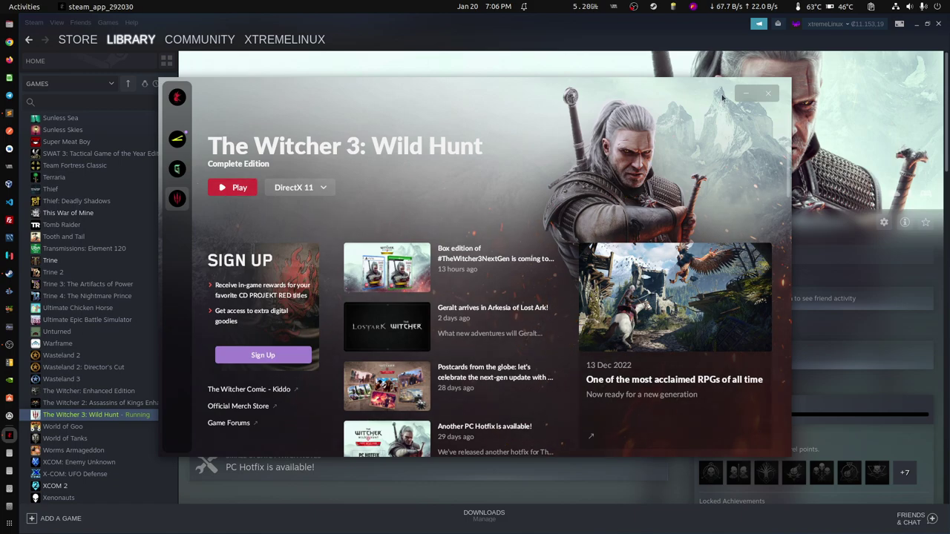
left_click(767, 93)
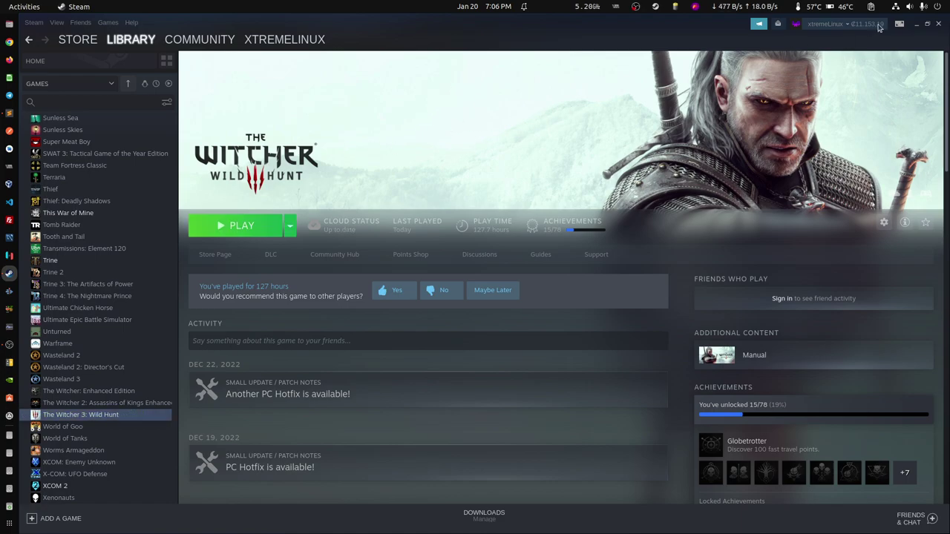
Close the Steam window and return to the empty desktop
left_click(939, 26)
right_click(450, 185)
left_click(329, 185)
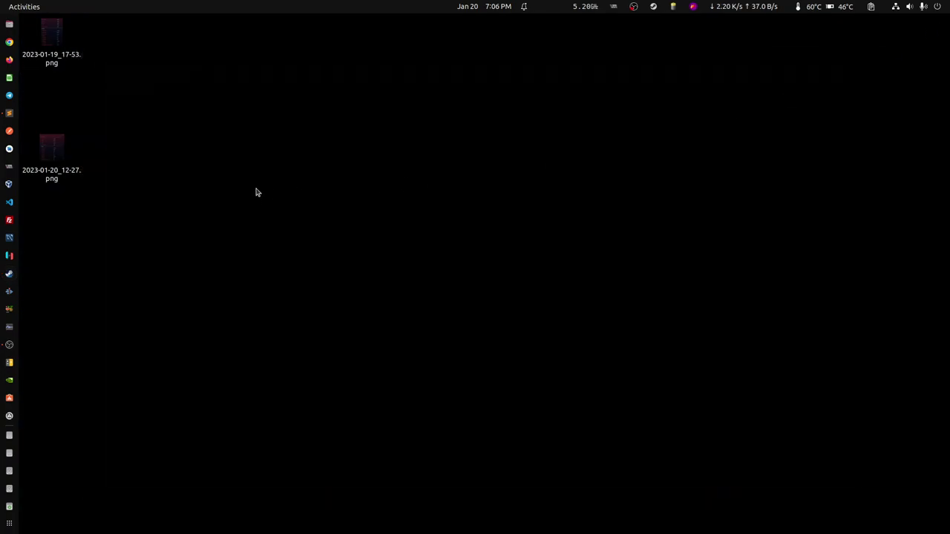